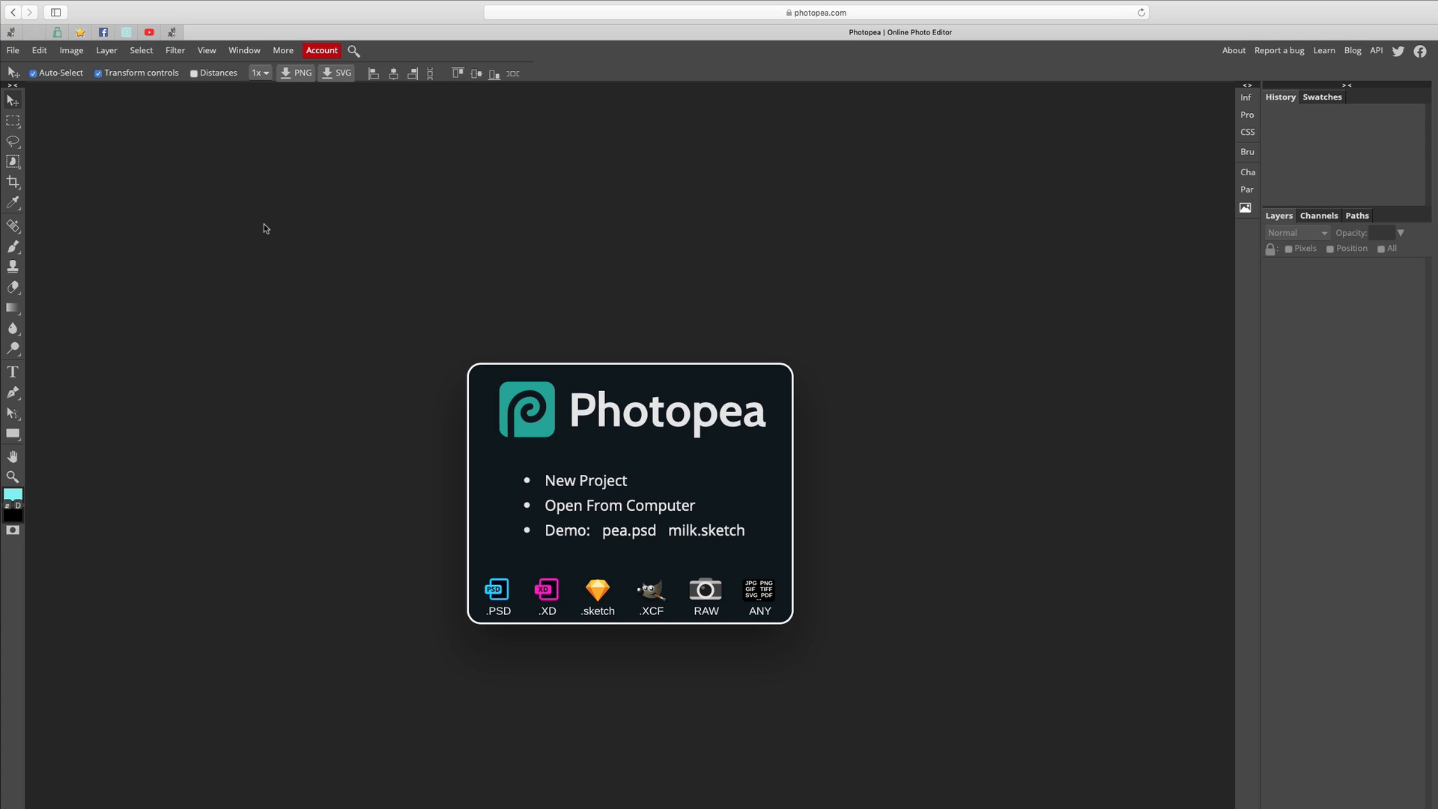
# - Open CZ20_Divider_Standard.psd from the CZ20_DividerSeries folder under CZ Blog, Blog Freebies, 2020, 1_CZ Dividers
pyautogui.click(14, 51)
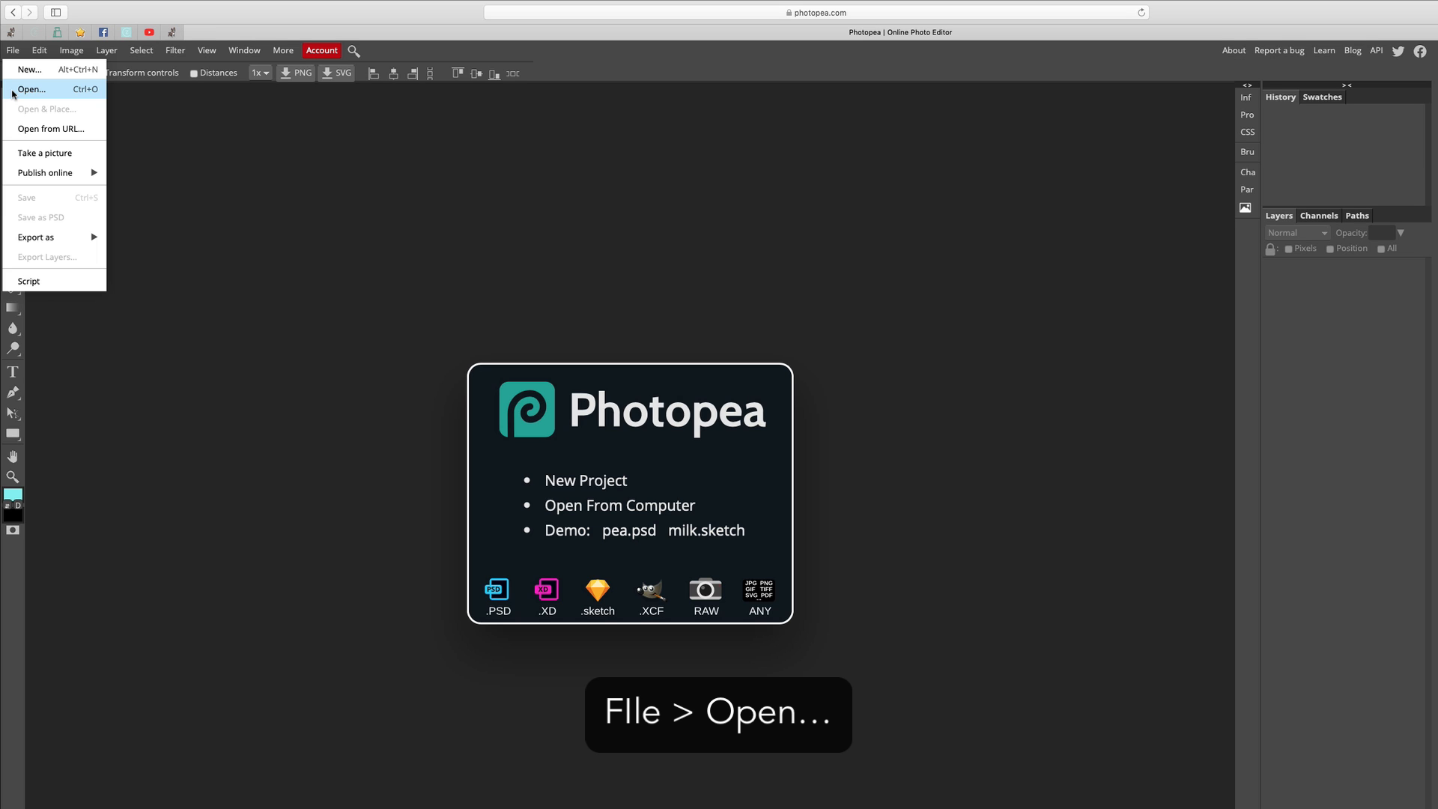
pyautogui.click(13, 91)
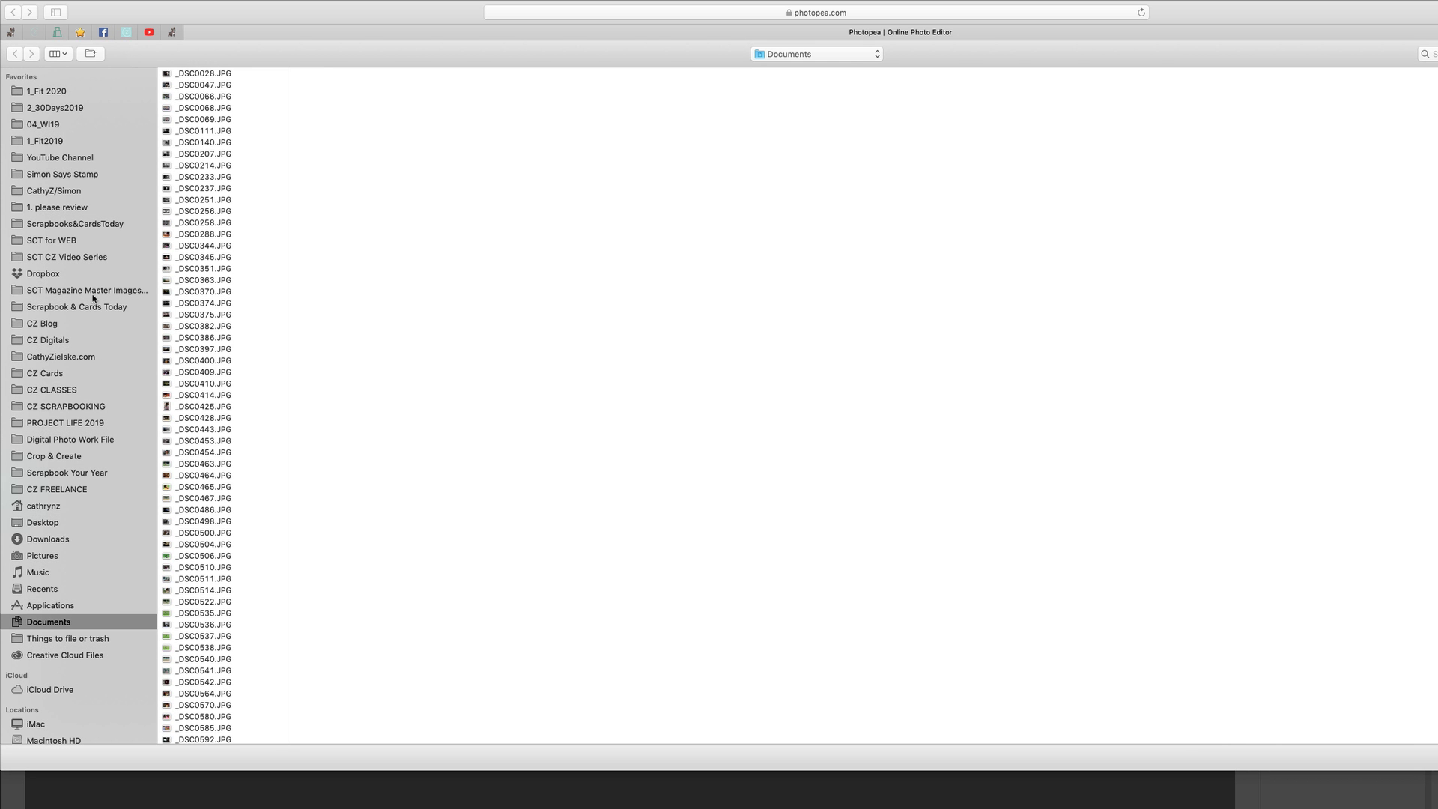
pyautogui.click(60, 322)
pyautogui.click(199, 165)
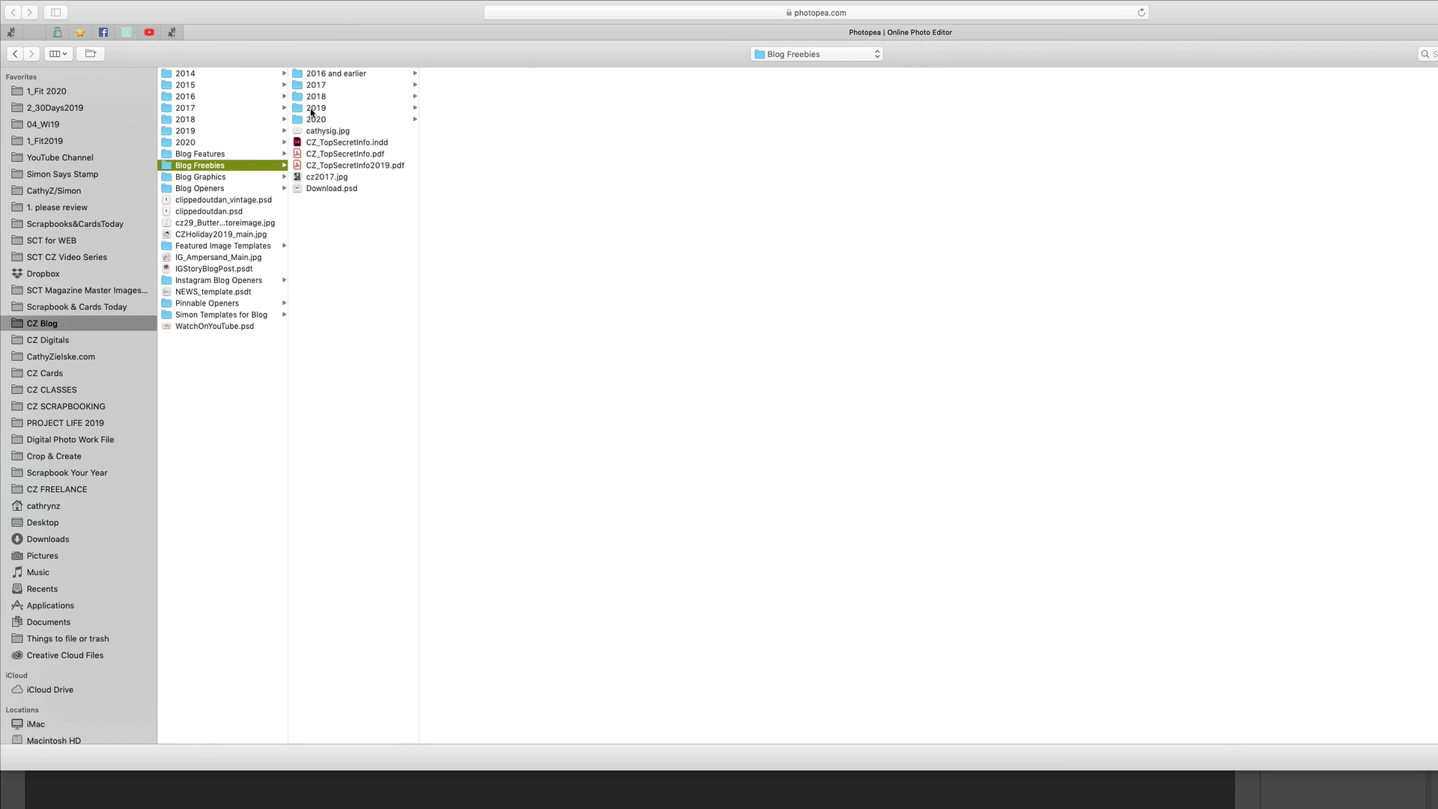
pyautogui.click(312, 121)
pyautogui.click(461, 75)
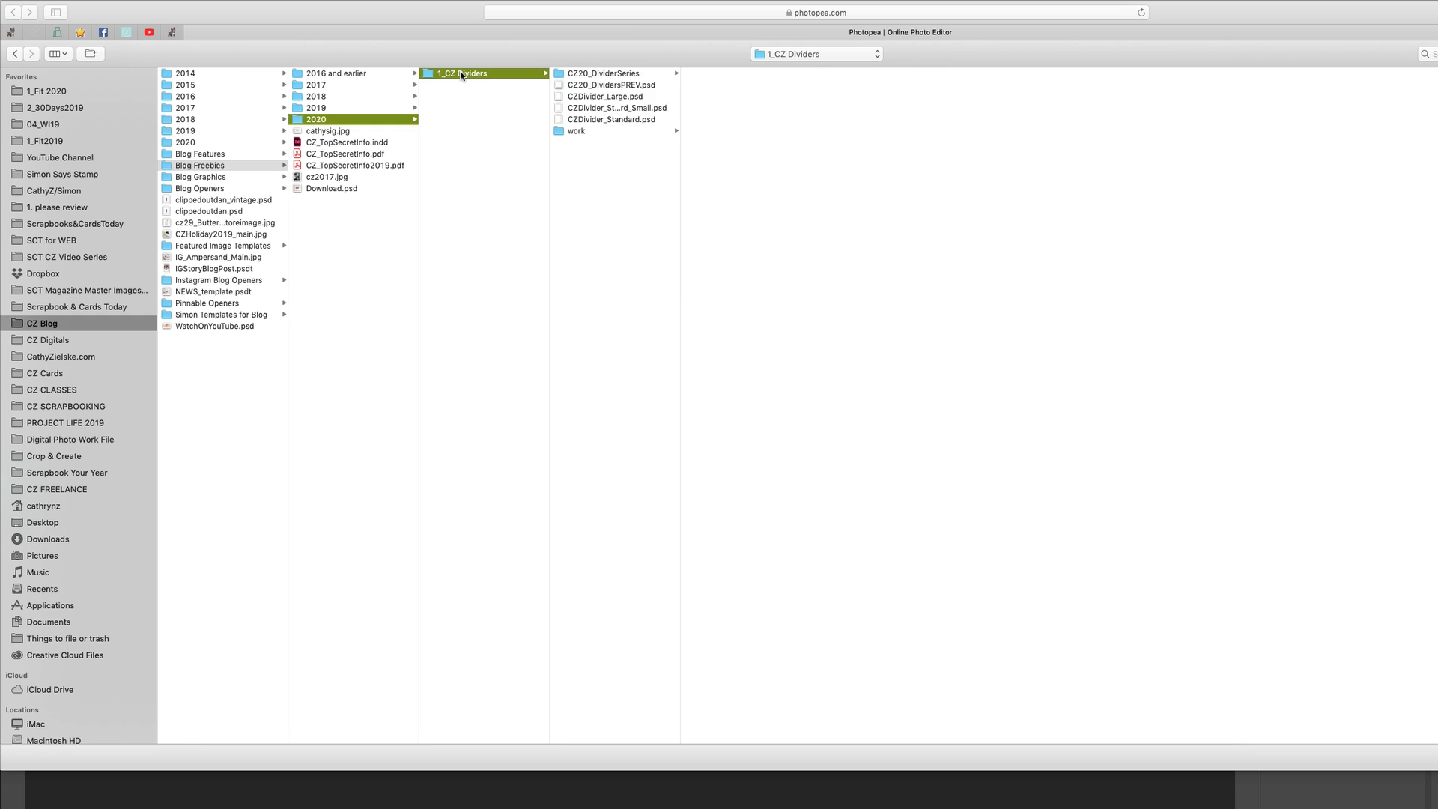
pyautogui.click(603, 74)
pyautogui.moveTo(811, 120); pyautogui.dragTo(892, 129)
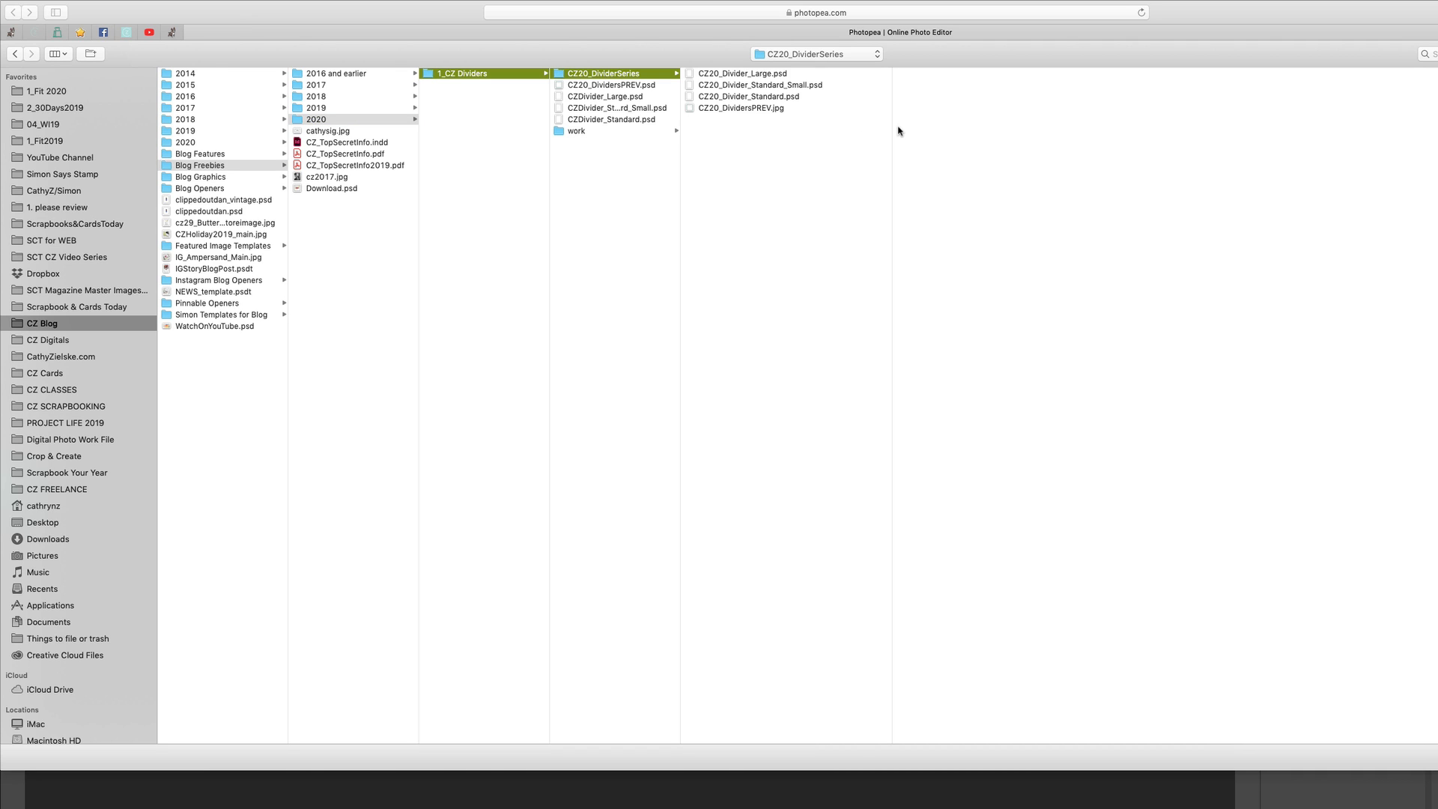
pyautogui.click(733, 98)
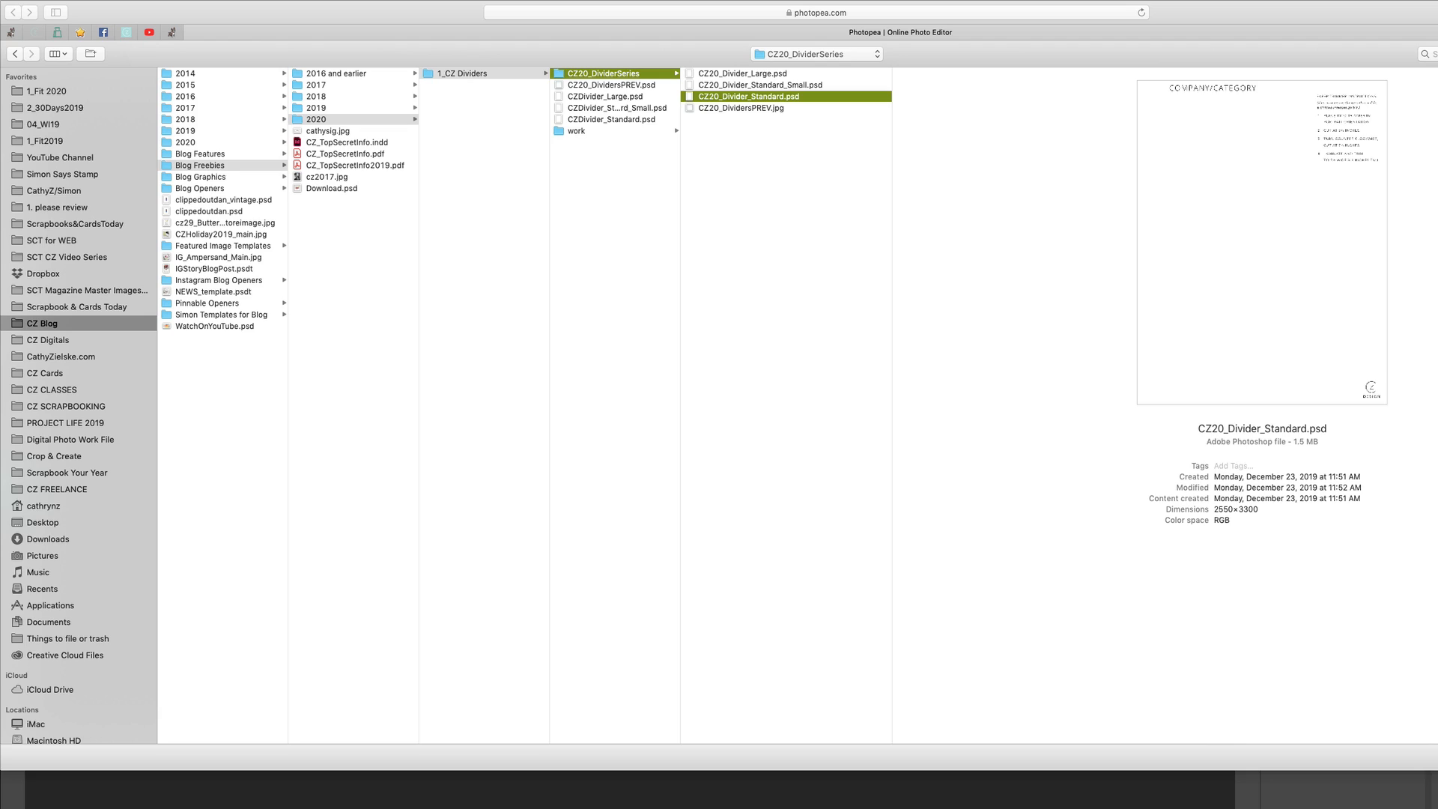
pyautogui.press('Return')
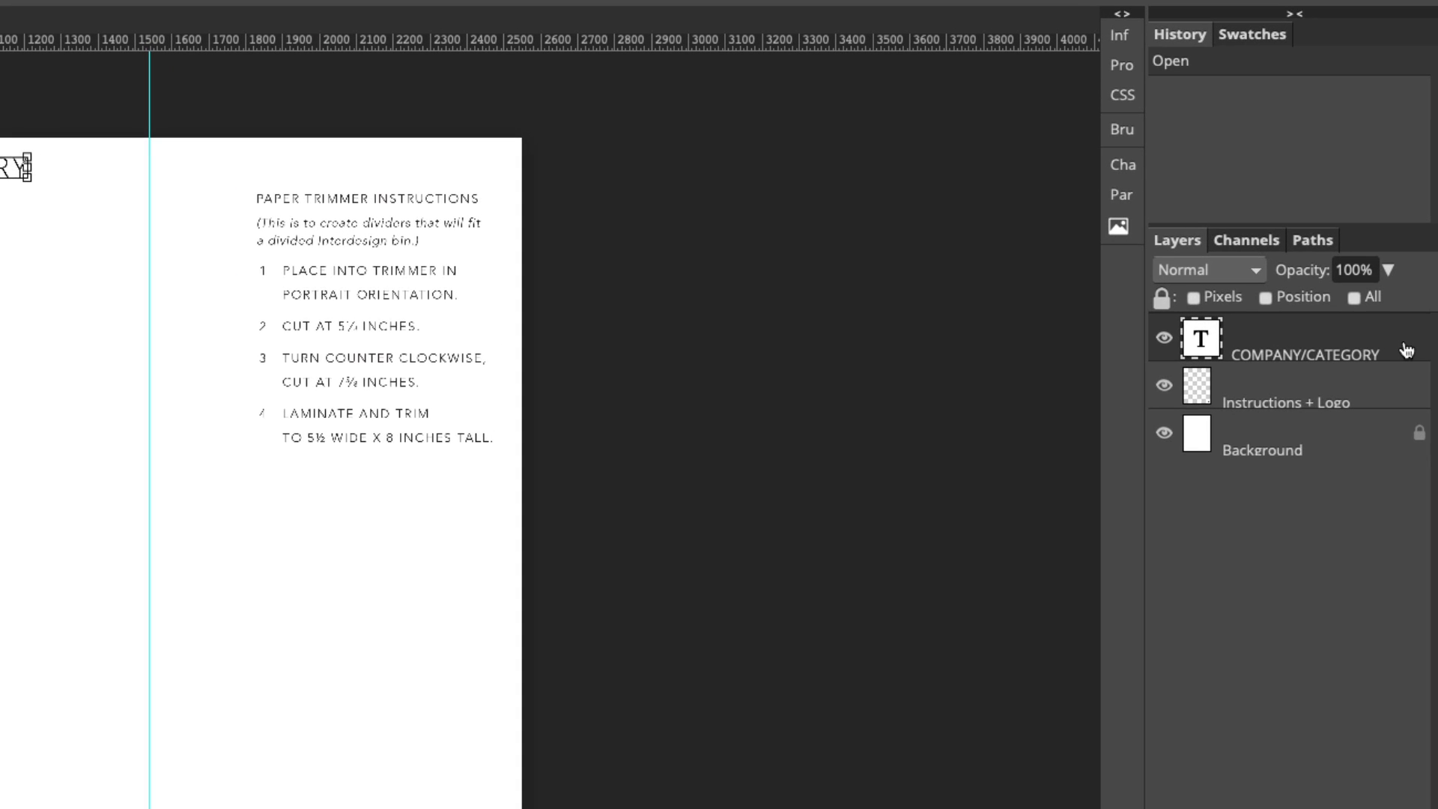
# - Toggle the visibility of the COMPANY/CATEGORY and Instructions + Logo layers off and on to check what each contains
pyautogui.click(1163, 341)
pyautogui.click(1163, 342)
pyautogui.click(1163, 388)
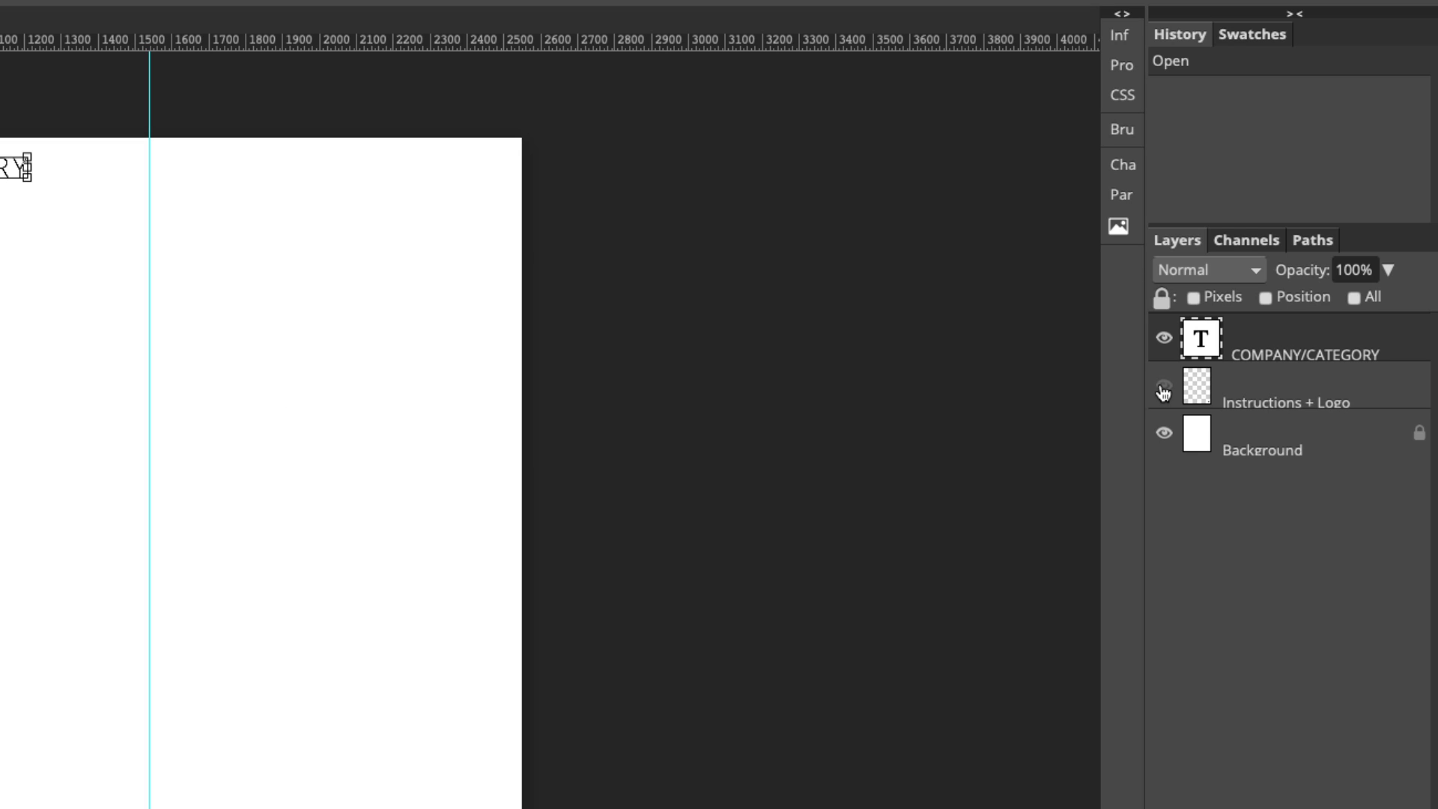
pyautogui.click(1163, 388)
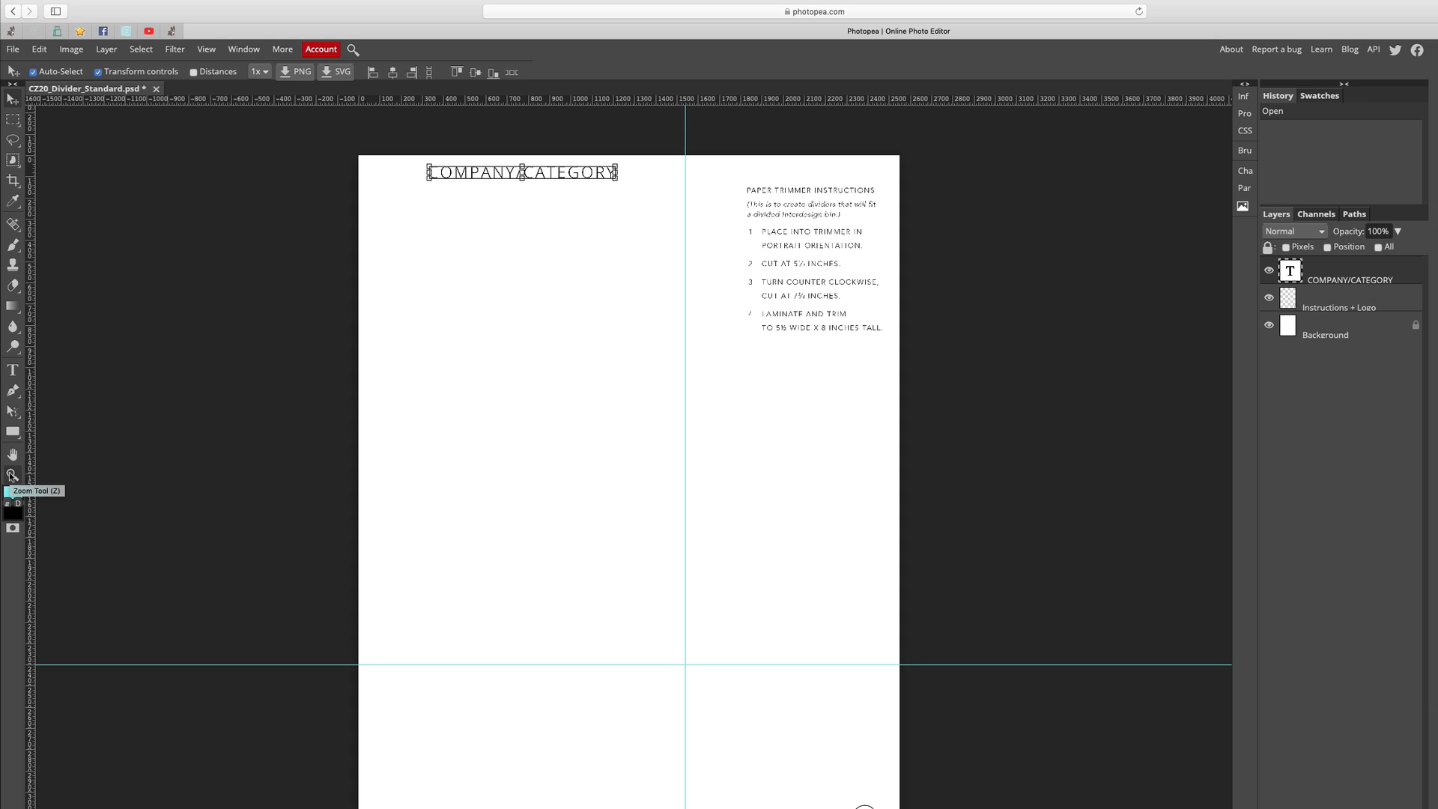
# - Replace the COMPANY/CATEGORY heading text with SIMON SAYS STAMP using the Text tool
pyautogui.click(12, 475)
pyautogui.click(516, 194)
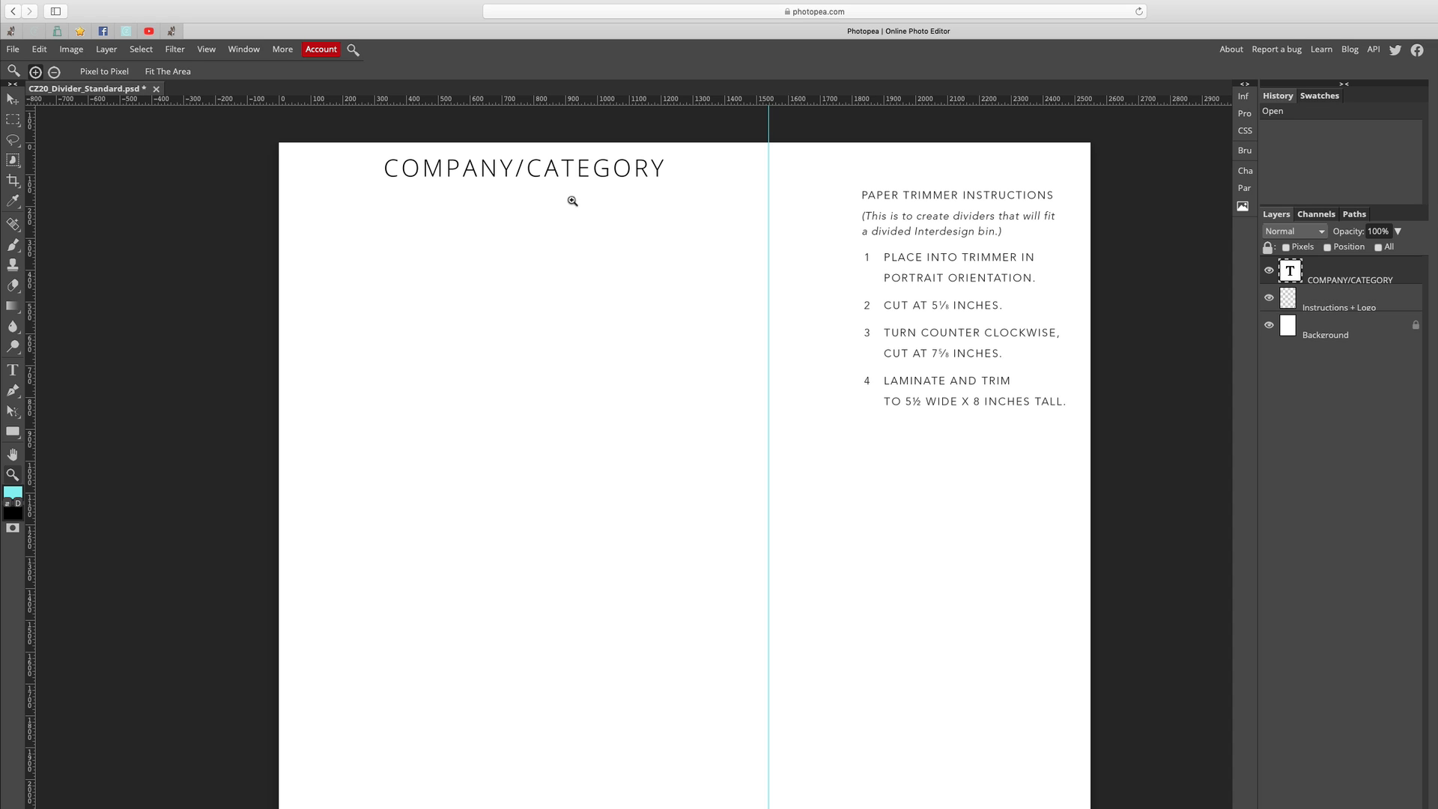
pyautogui.click(12, 371)
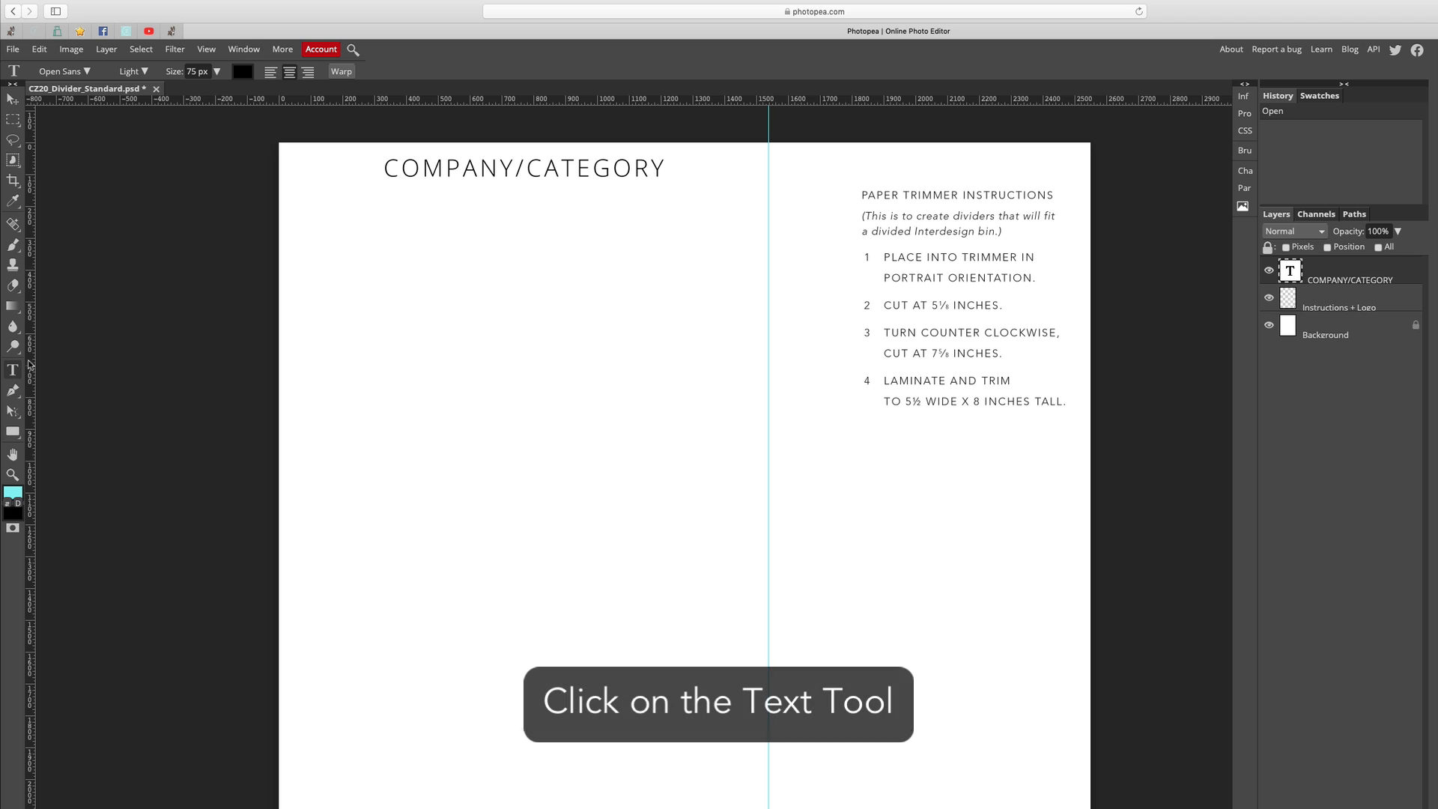
pyautogui.click(514, 167)
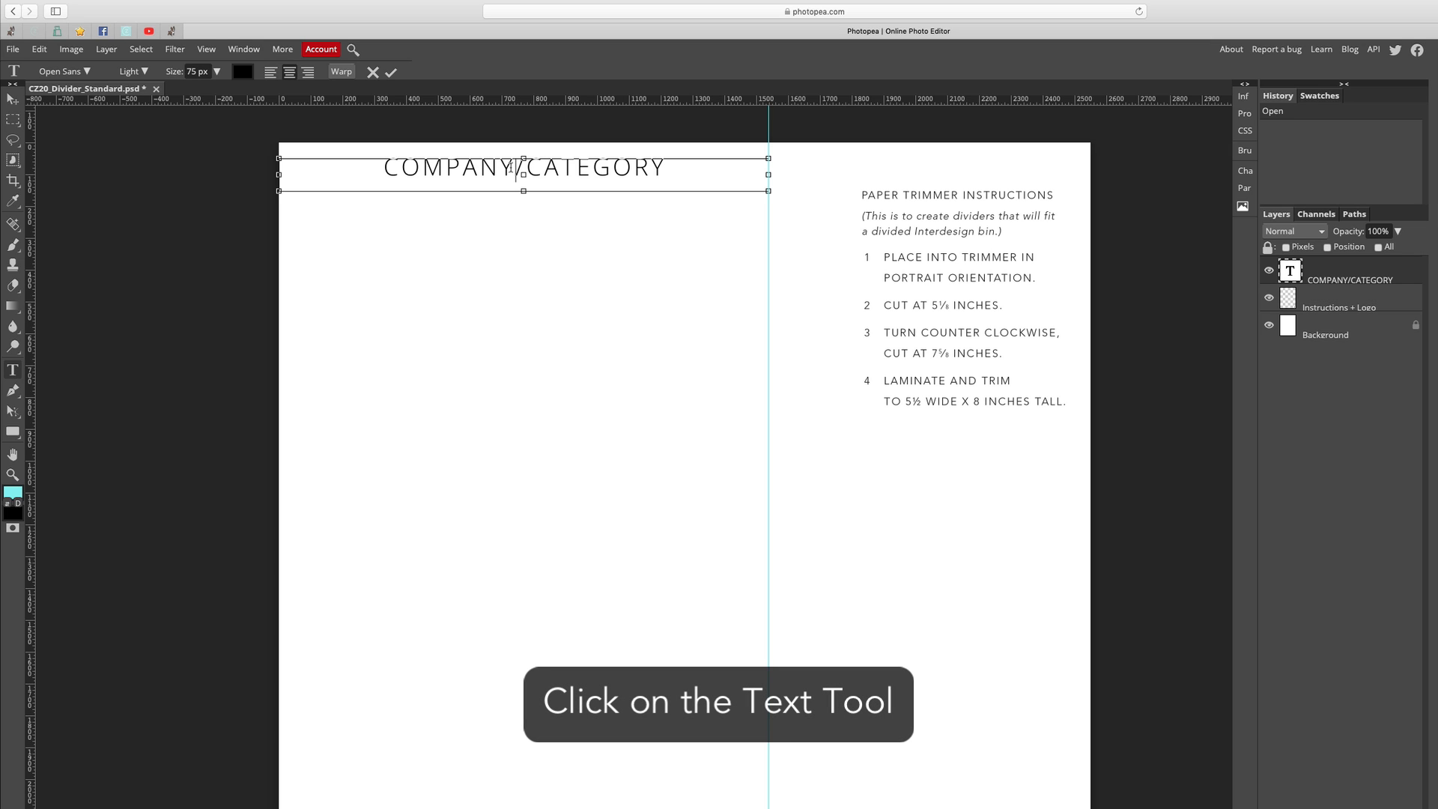
pyautogui.moveTo(670, 167); pyautogui.dragTo(310, 172)
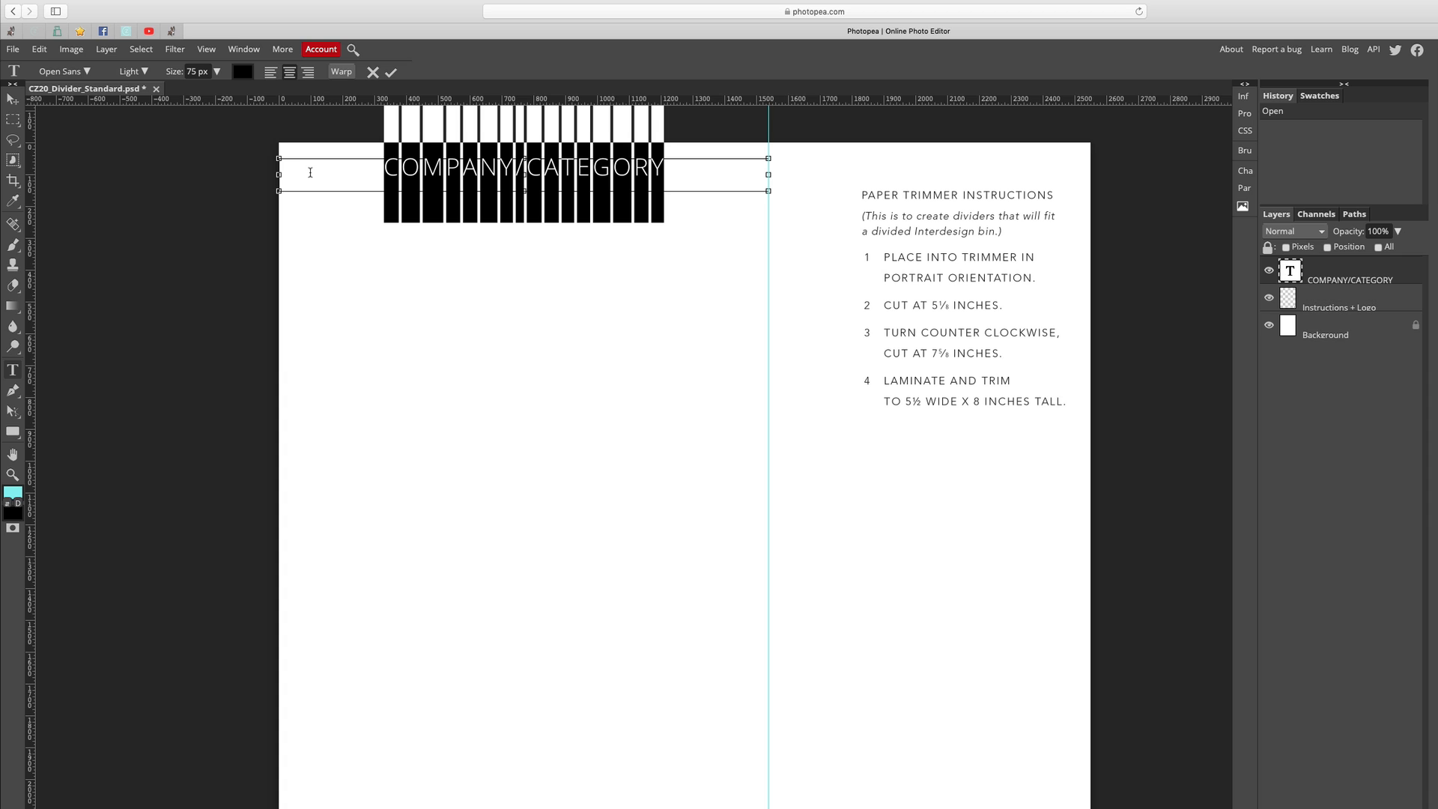
pyautogui.press('BackSpace')
pyautogui.write('SIMO')
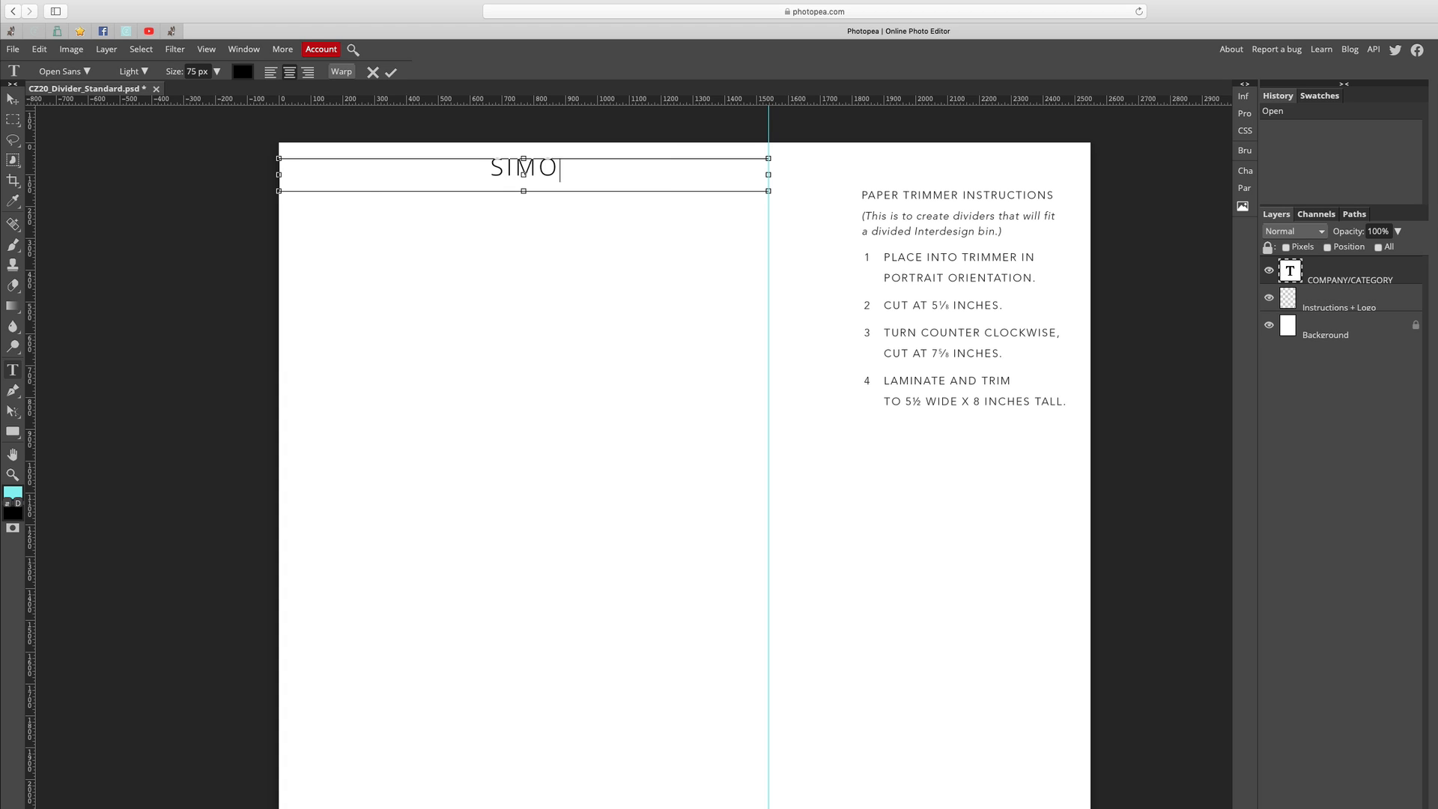
pyautogui.write('N SAYS STAMP')
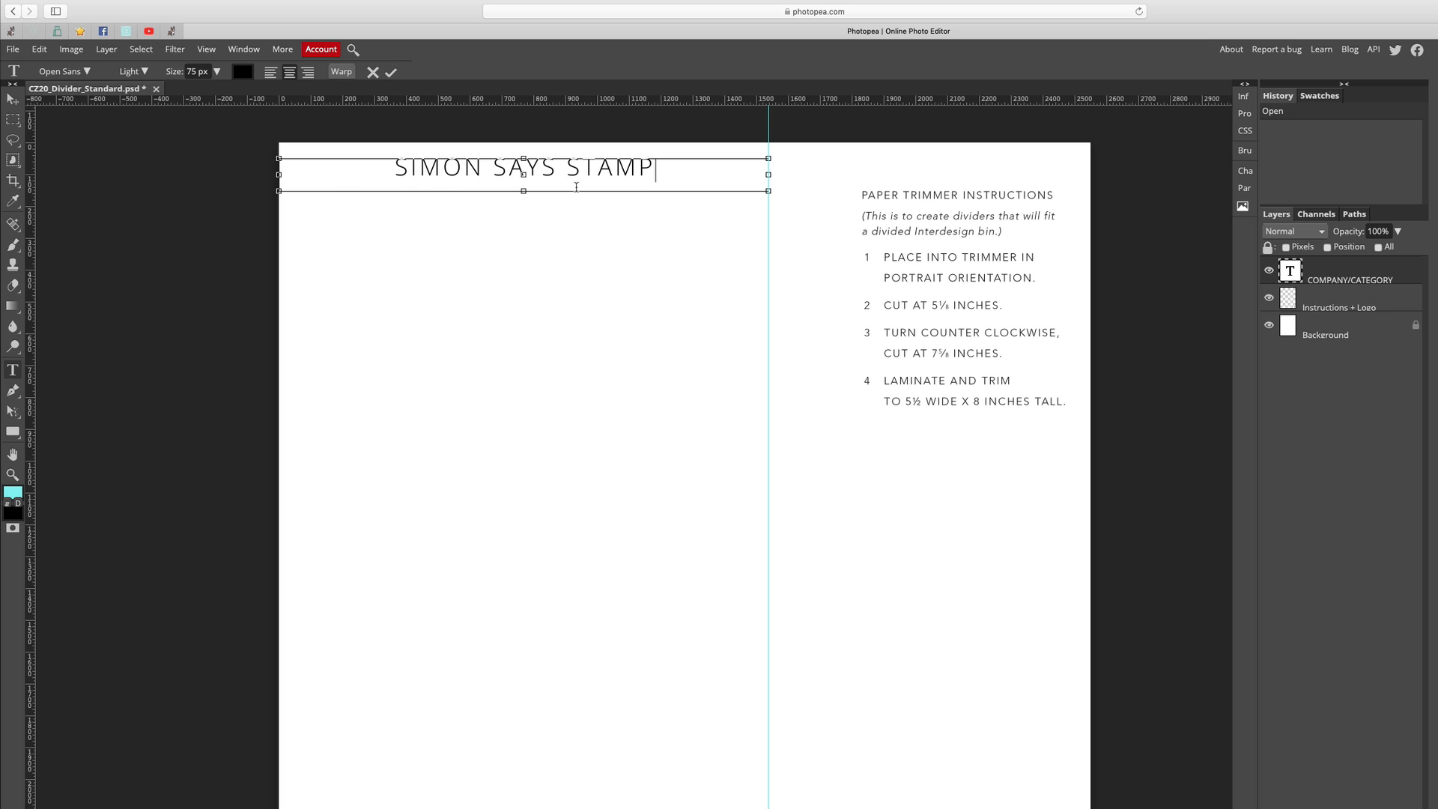
# - Change the font of the whole SIMON SAYS STAMP heading to PT Sans Caption and finish the text edit with nothing selected
pyautogui.moveTo(567, 167); pyautogui.dragTo(360, 168)
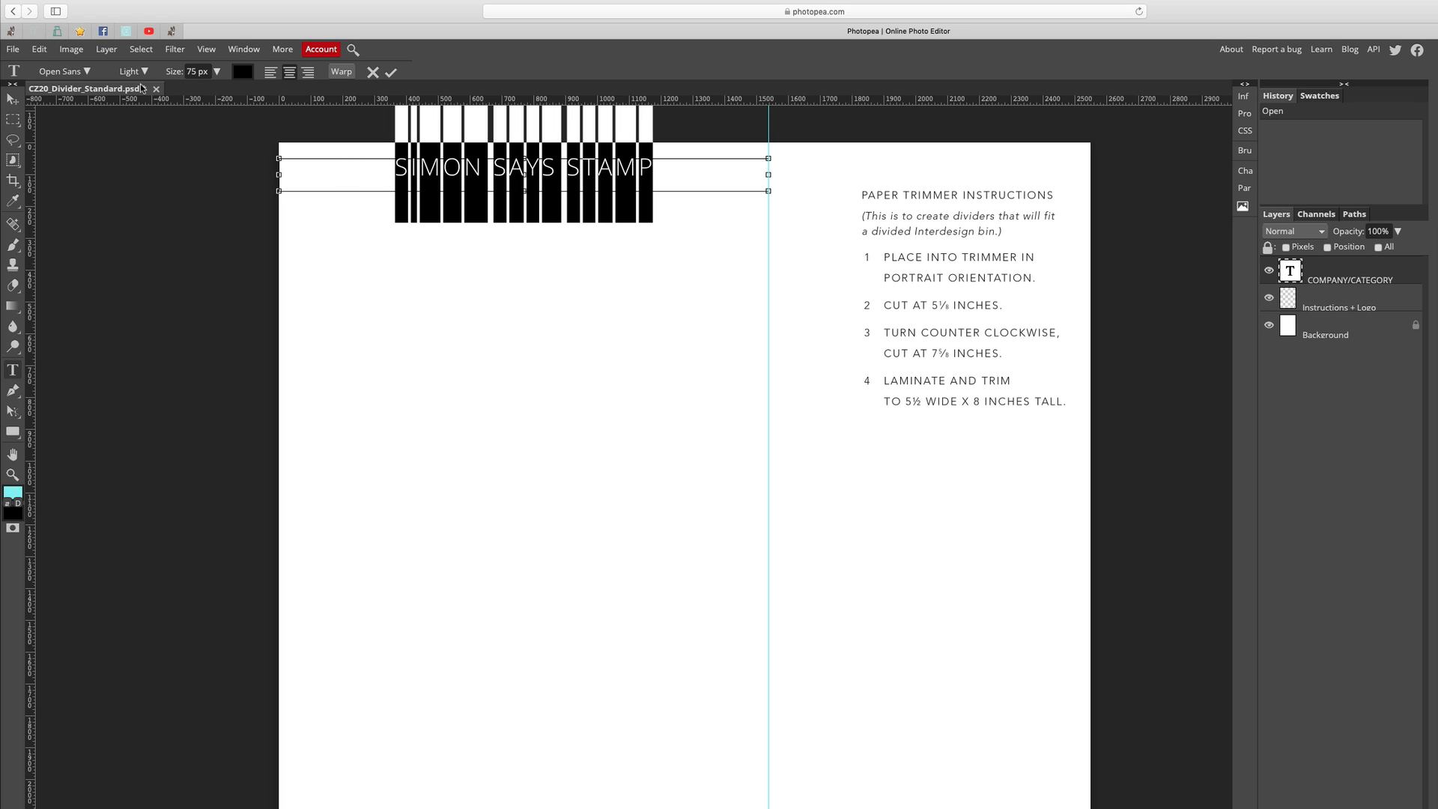
pyautogui.click(87, 71)
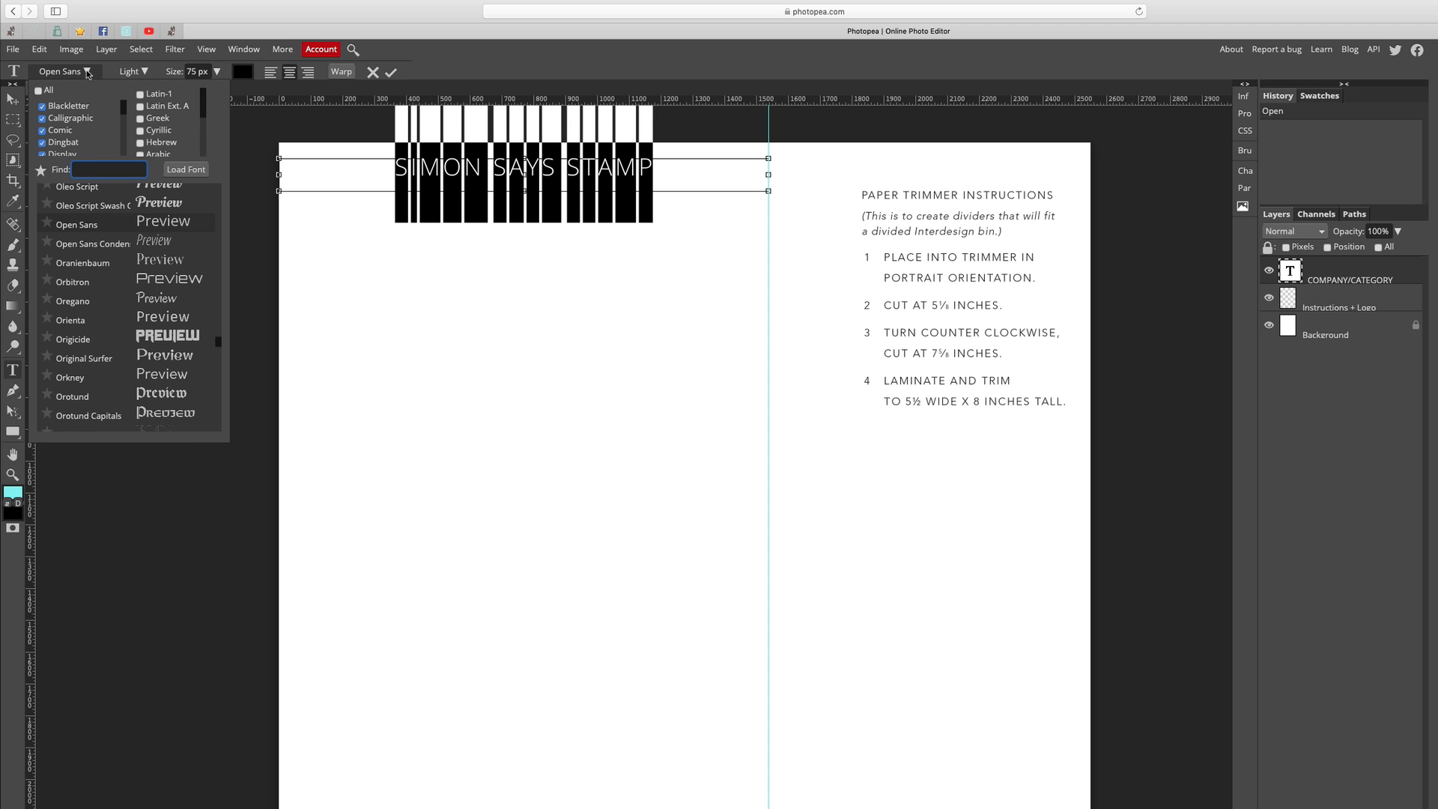
pyautogui.scroll(-5, 106, 326)
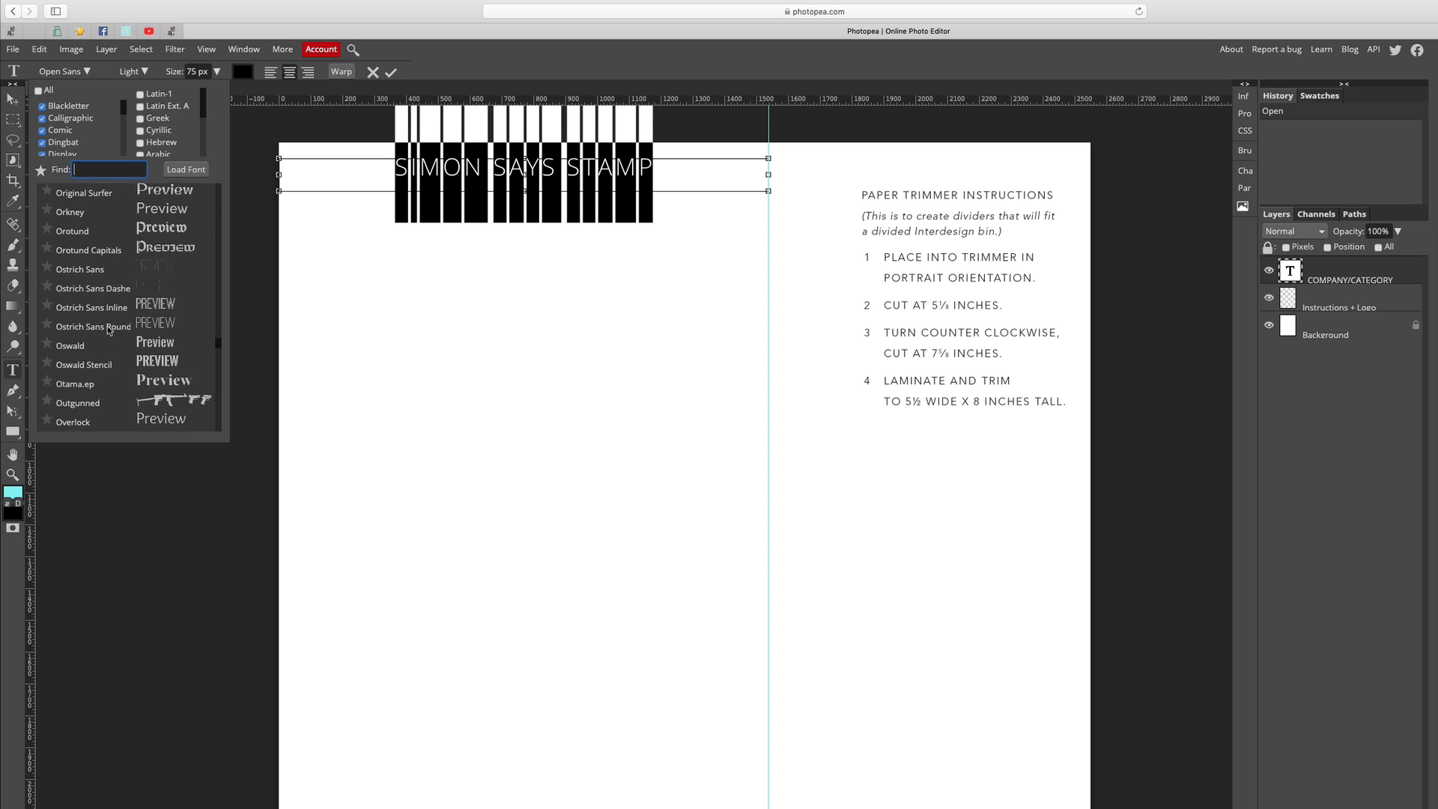
pyautogui.scroll(-3, 106, 329)
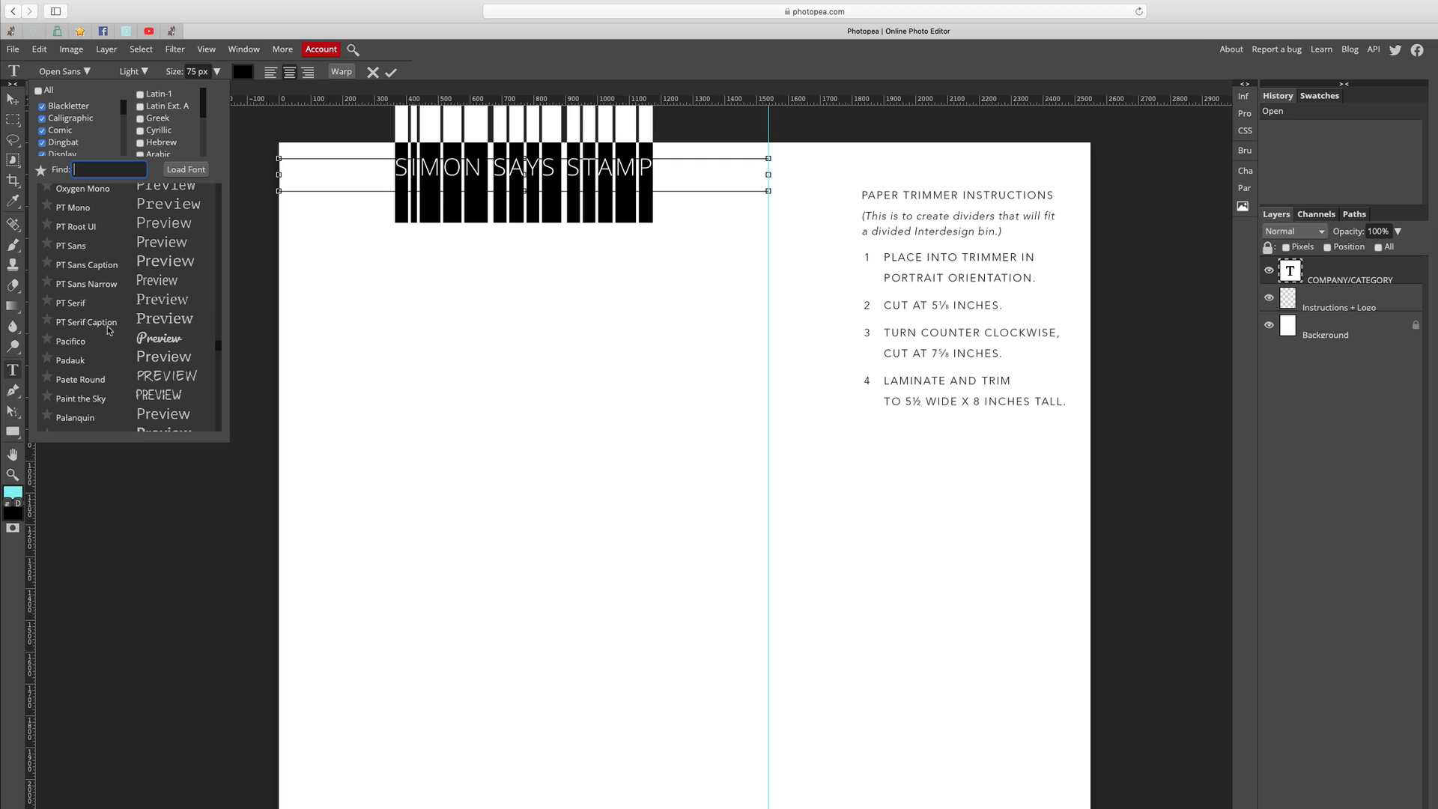
pyautogui.click(83, 247)
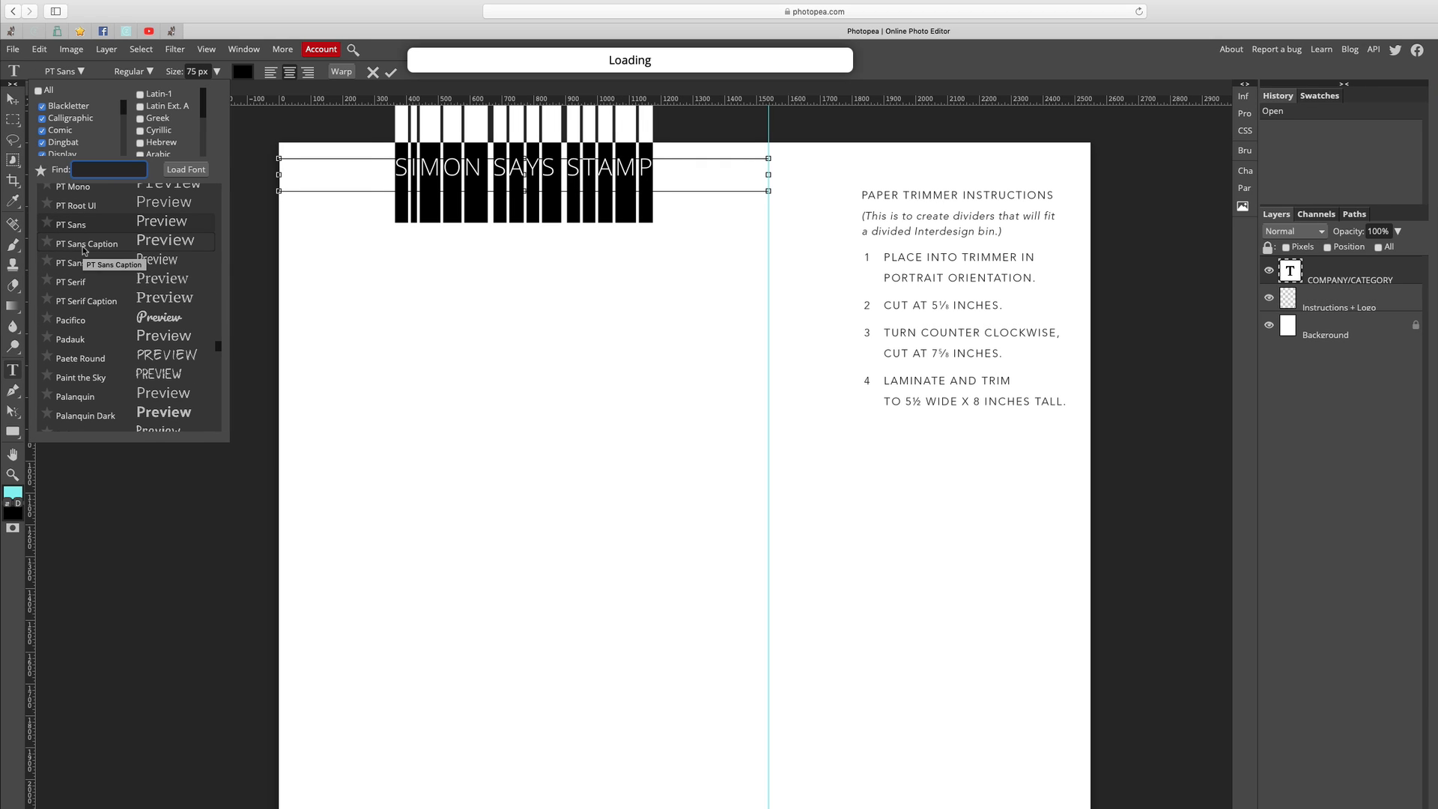
pyautogui.click(83, 251)
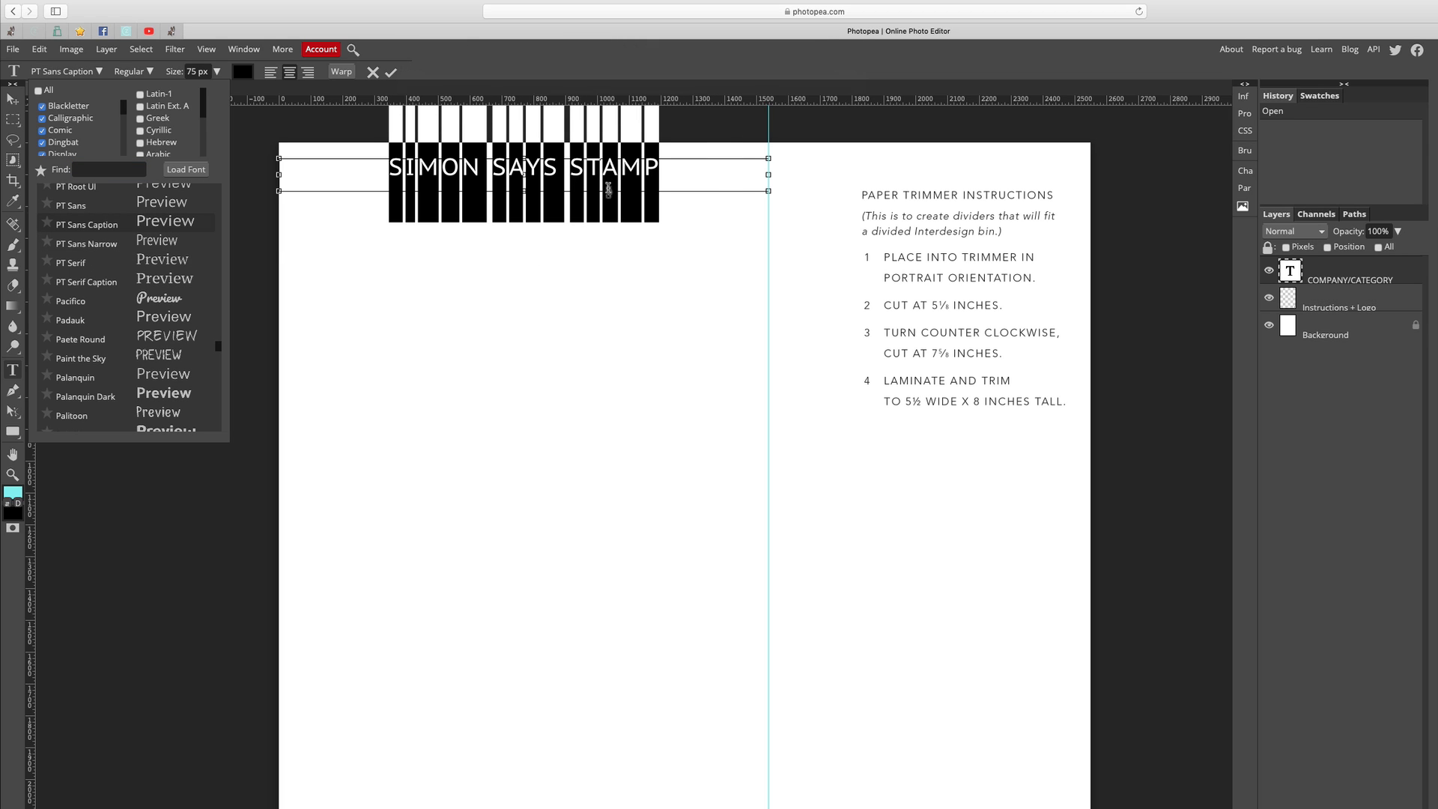
pyautogui.click(620, 174)
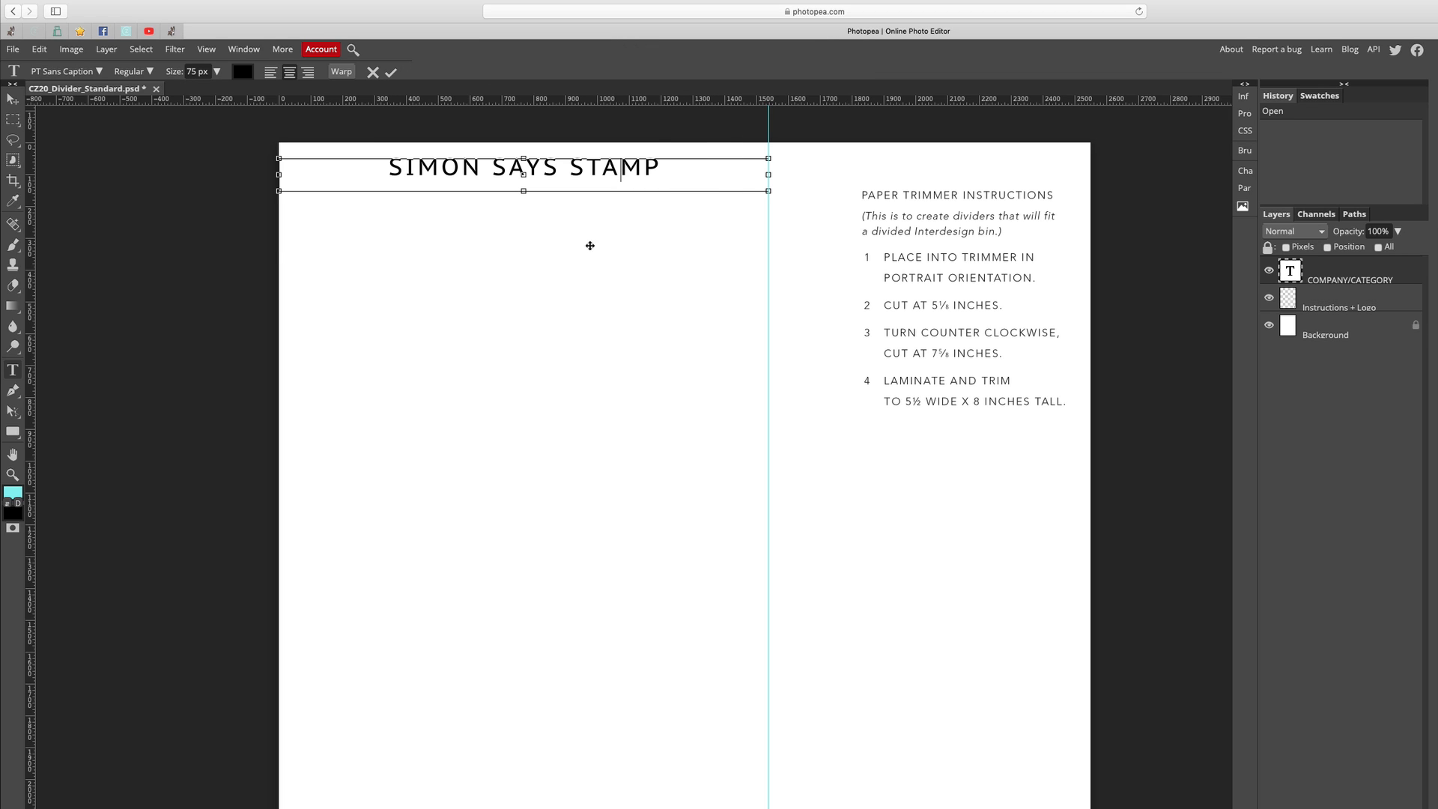
pyautogui.click(14, 105)
pyautogui.click(974, 356)
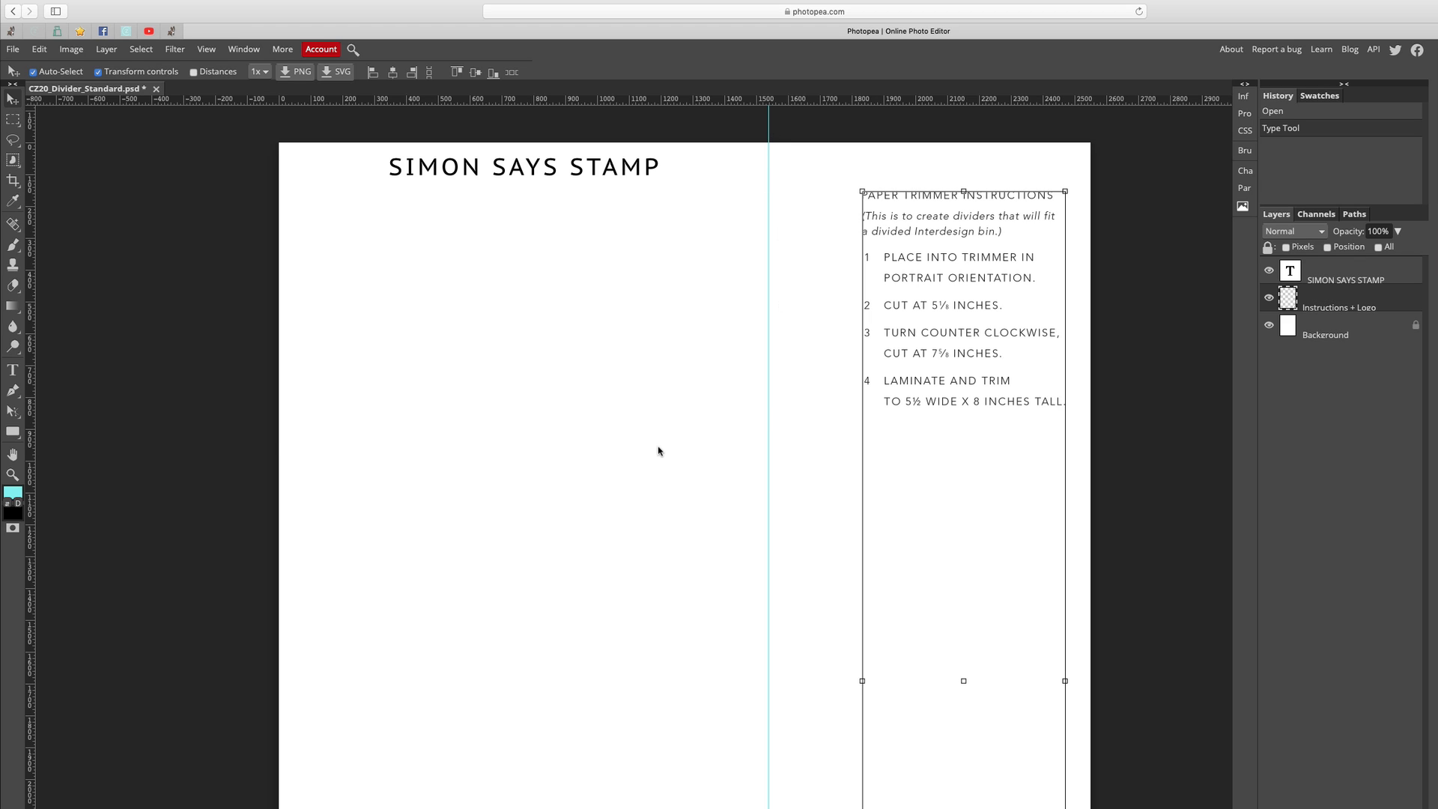
pyautogui.click(138, 339)
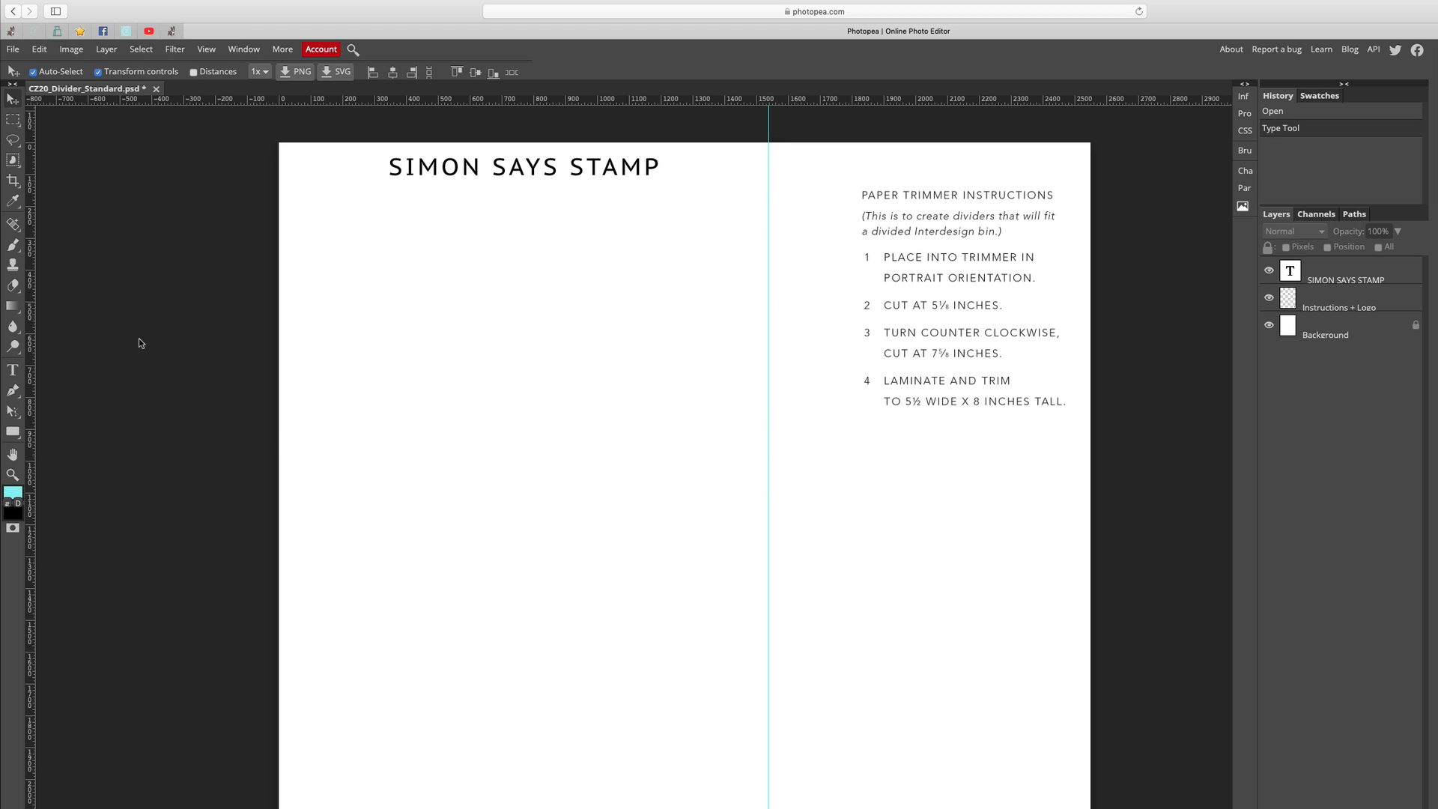
# - Export the divider as a PDF with the rasterize all option enabled and save it
pyautogui.click(11, 51)
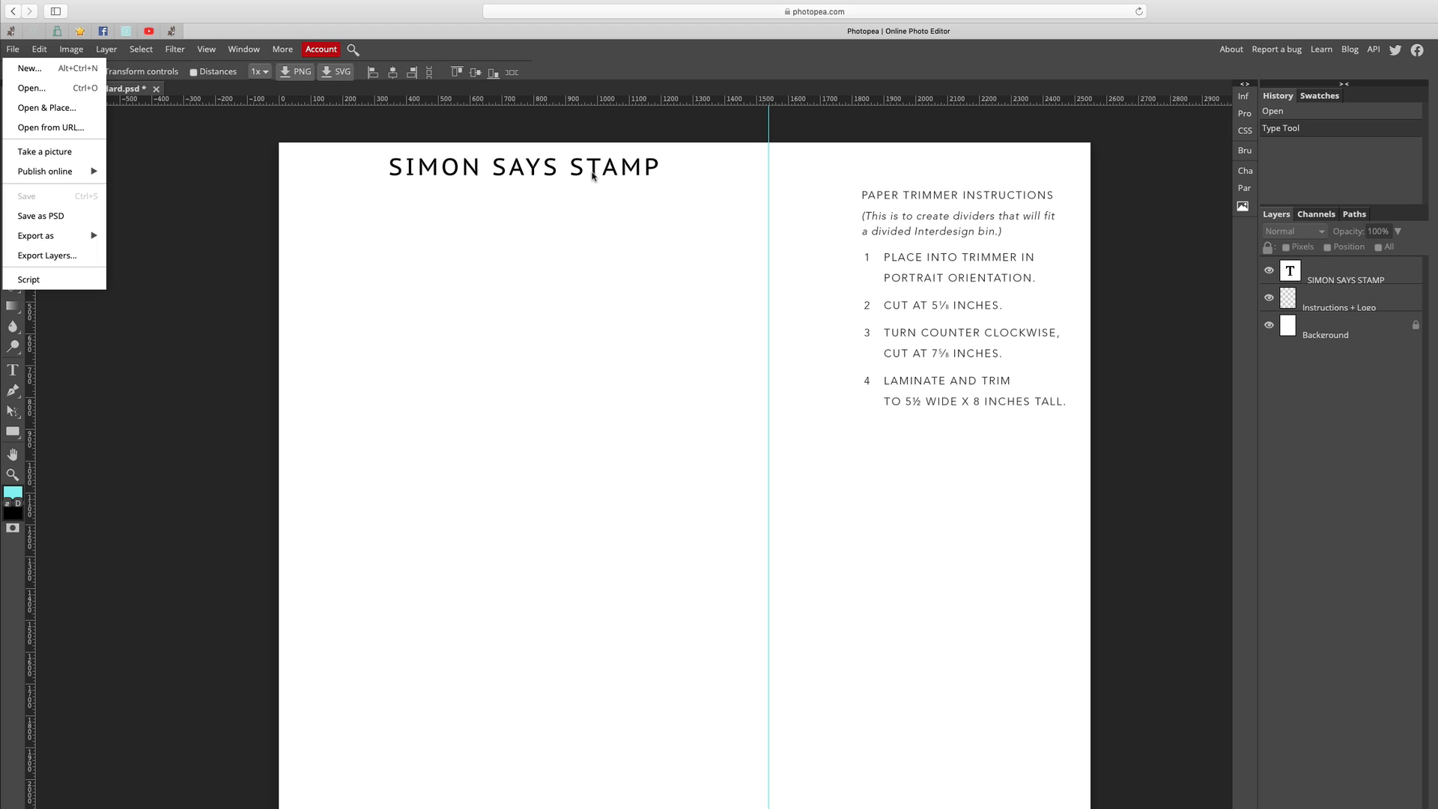
pyautogui.moveTo(41, 236)
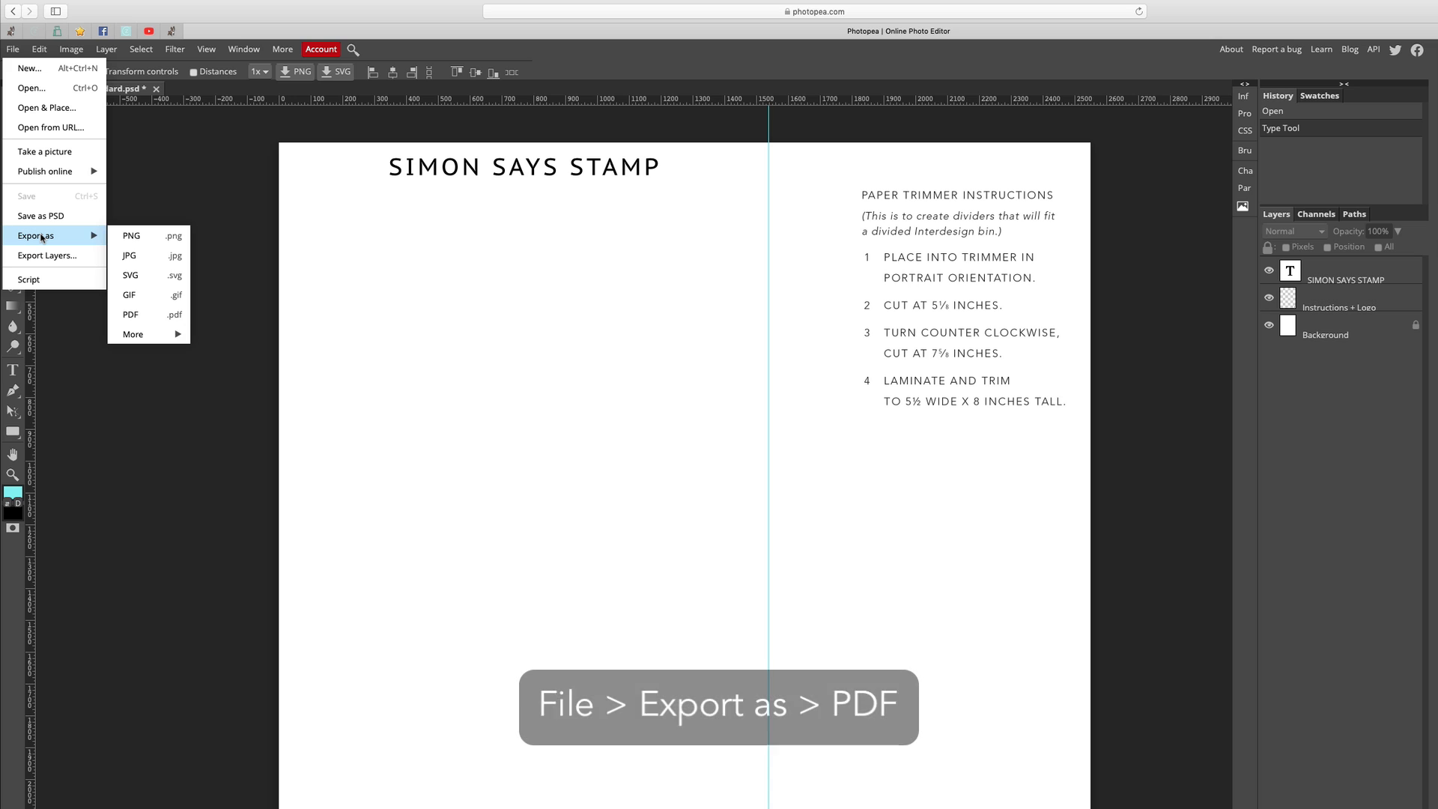
pyautogui.click(147, 316)
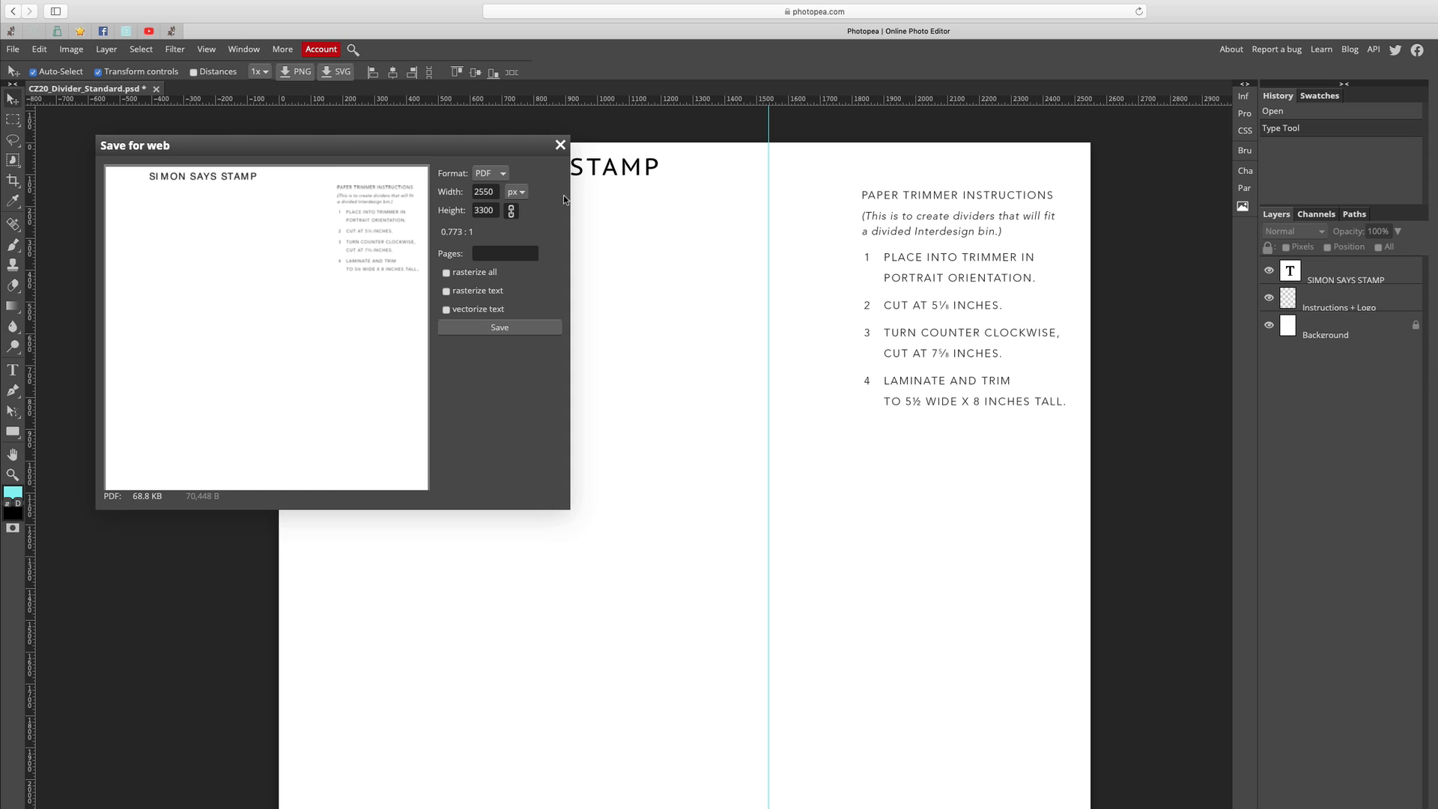
pyautogui.click(447, 273)
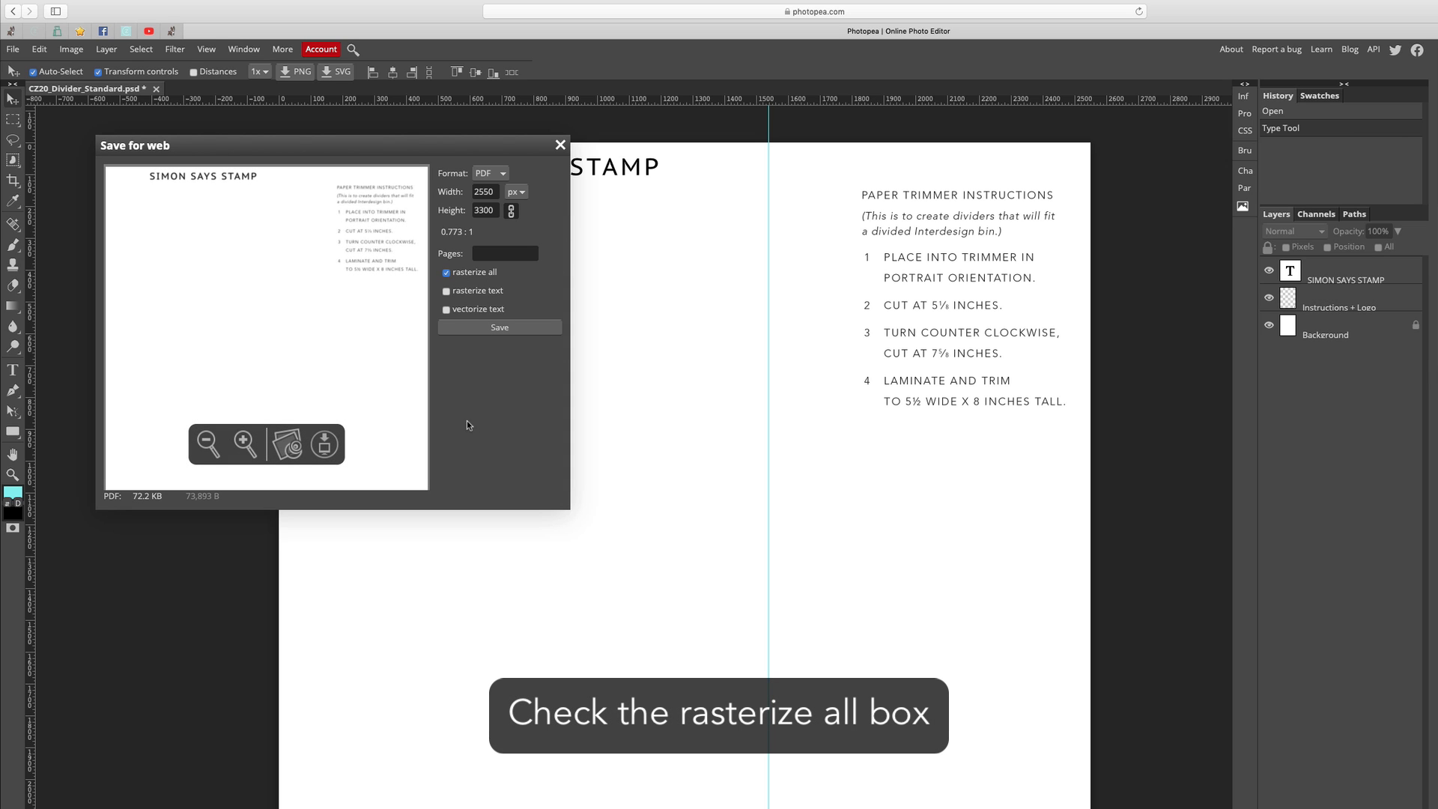
pyautogui.click(500, 328)
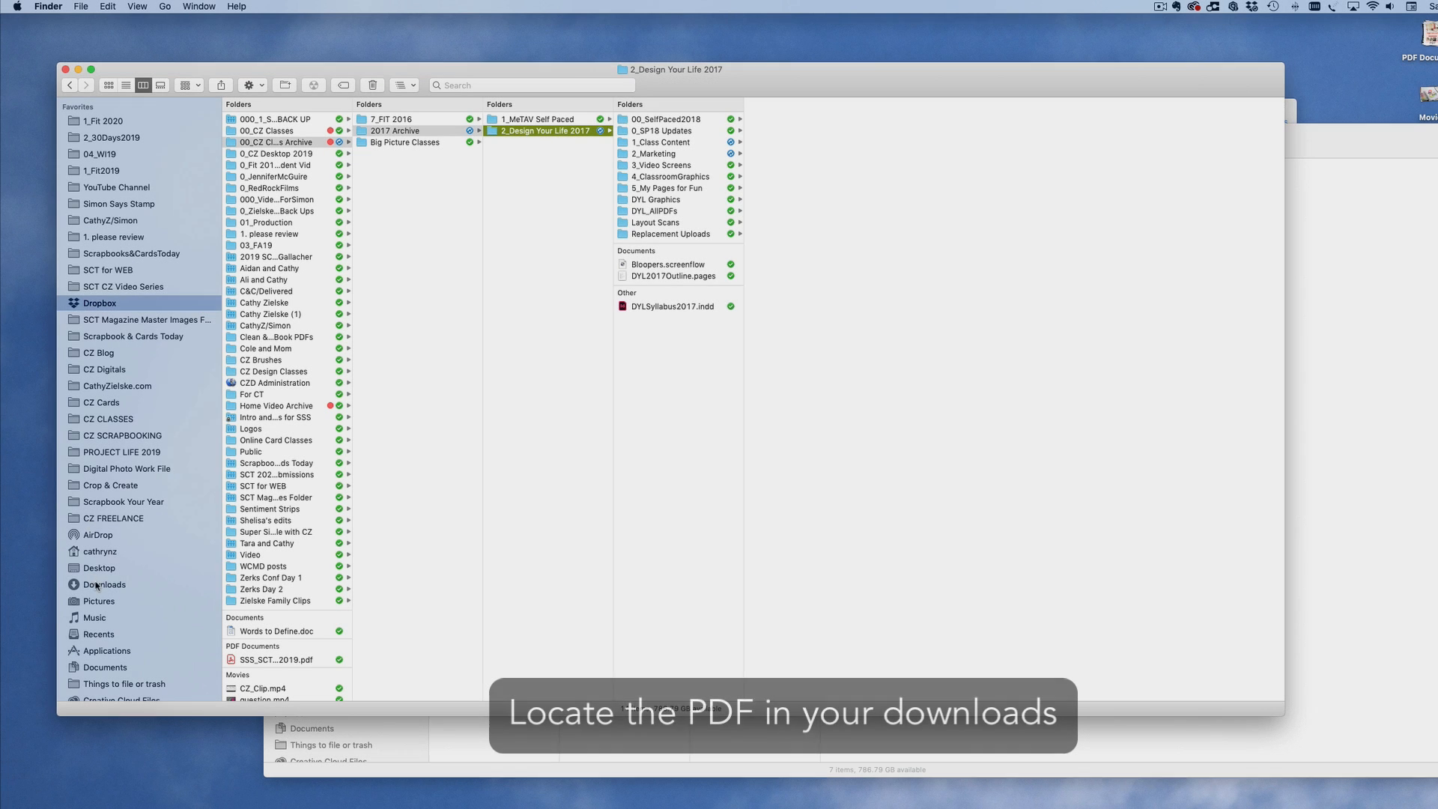
# - Switch to Finder and open CZ20_Divider_Standard-2.pdf from the Downloads folder
pyautogui.click(97, 584)
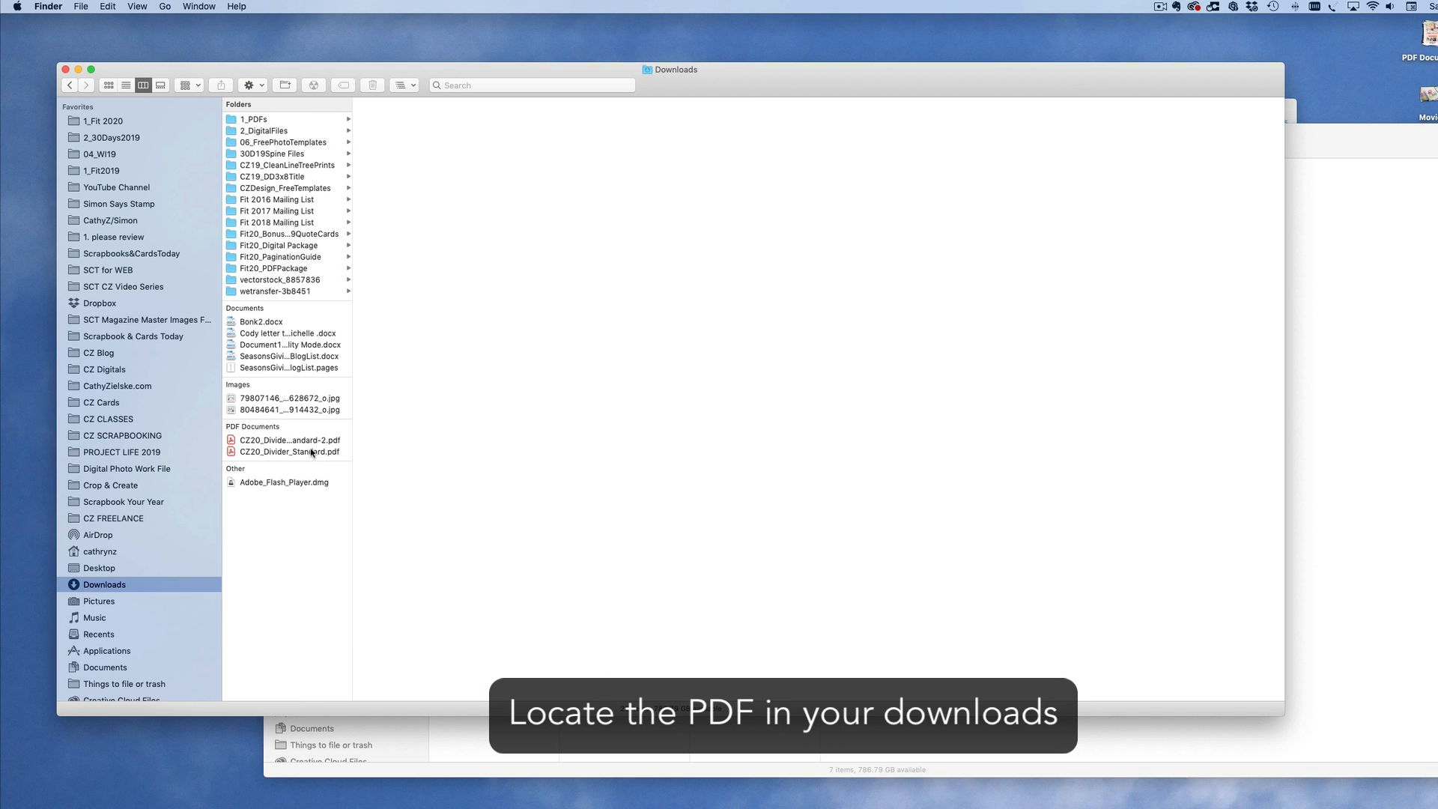
pyautogui.click(232, 441)
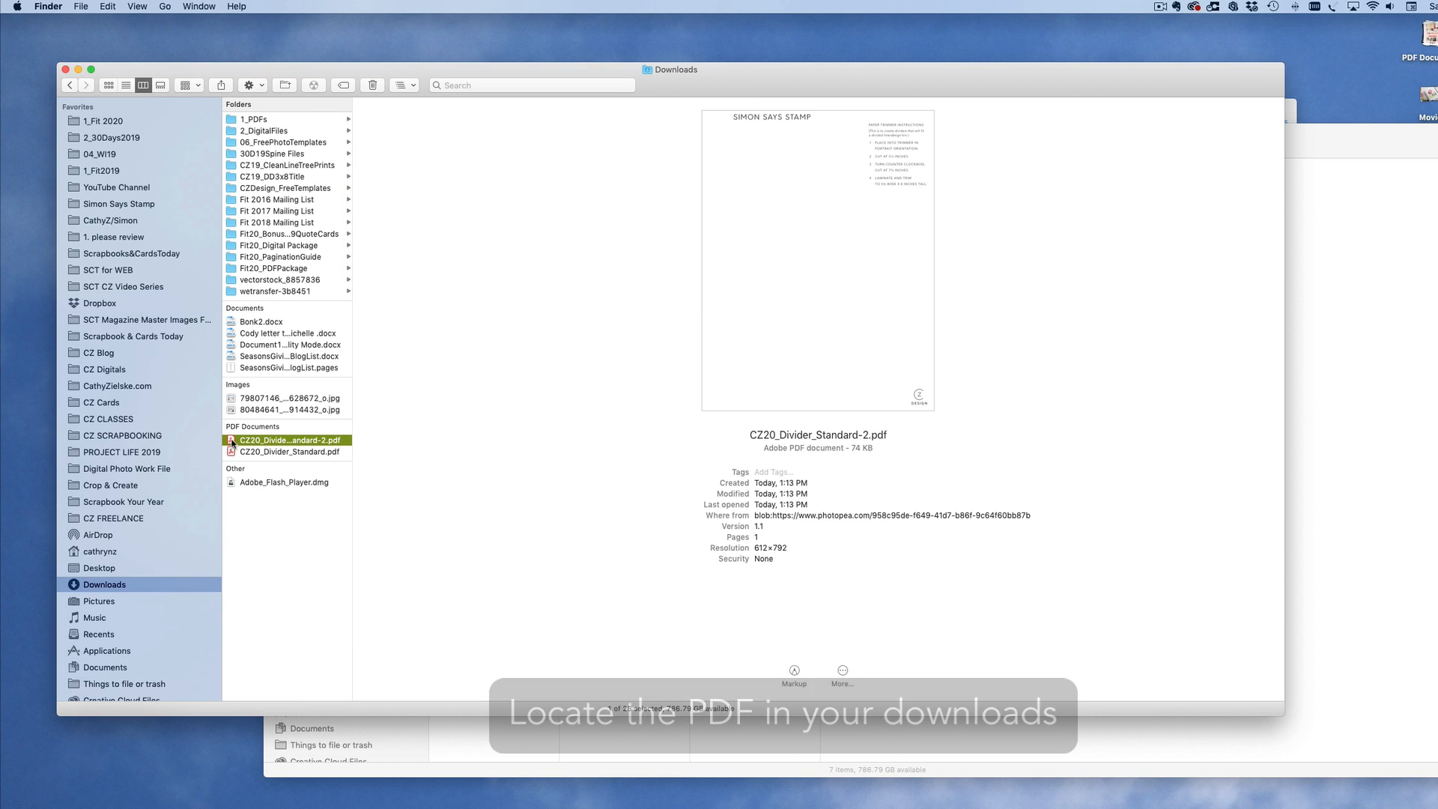
pyautogui.doubleClick(232, 441)
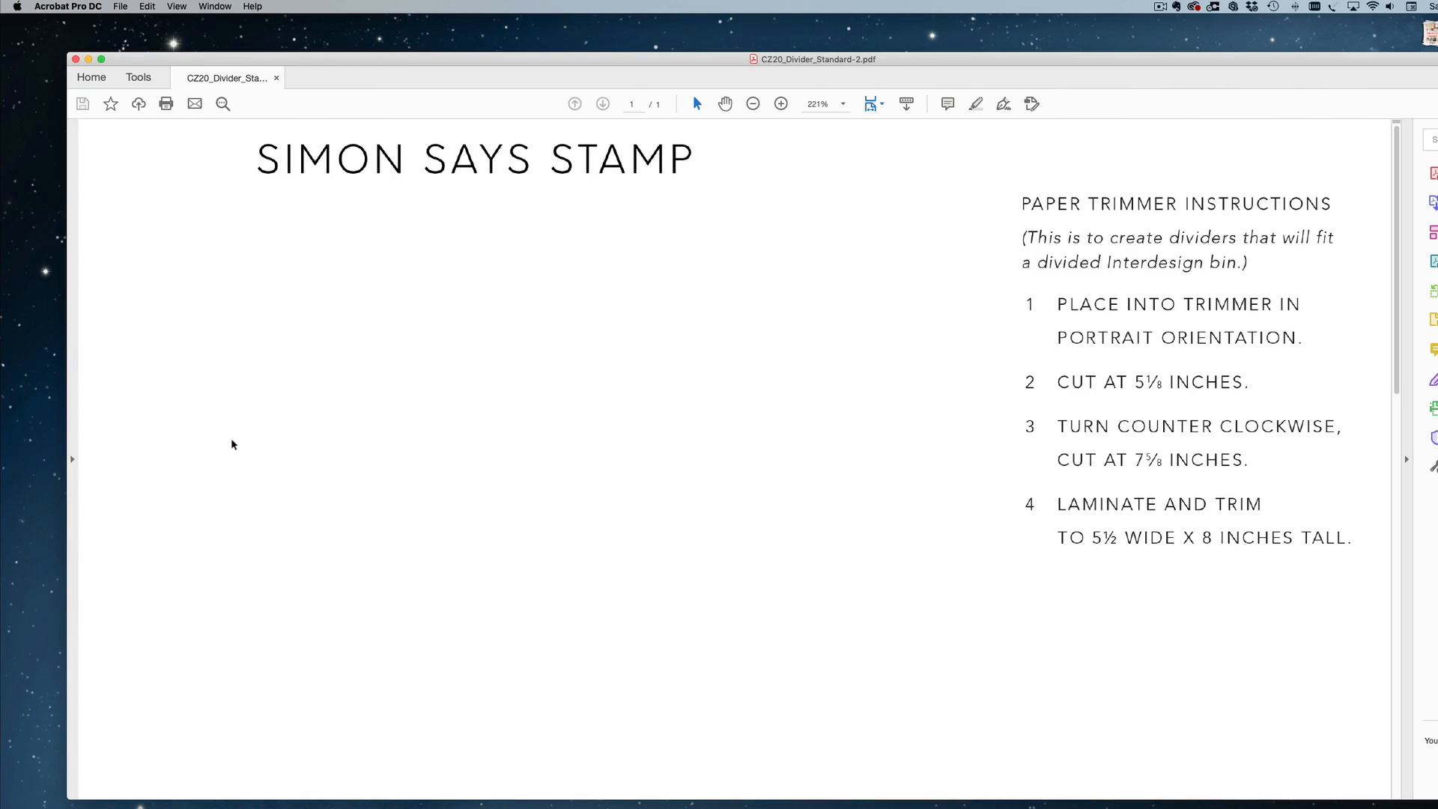
# - Try the print settings for the divider PDF with the EPSON SC-P400 Series printer, and cancel without printing
pyautogui.press('super+0')
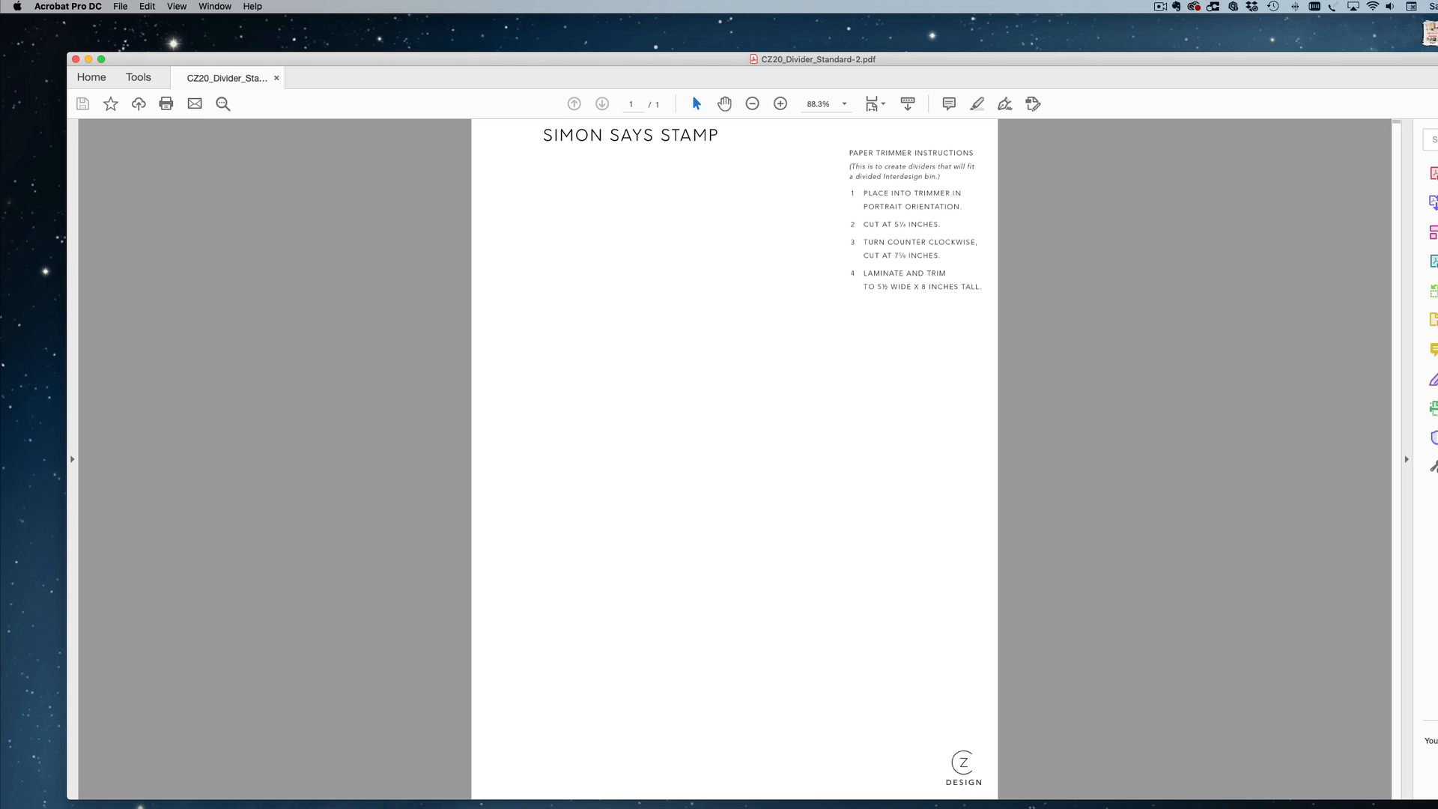
pyautogui.moveTo(1437, 799); pyautogui.dragTo(1437, 808)
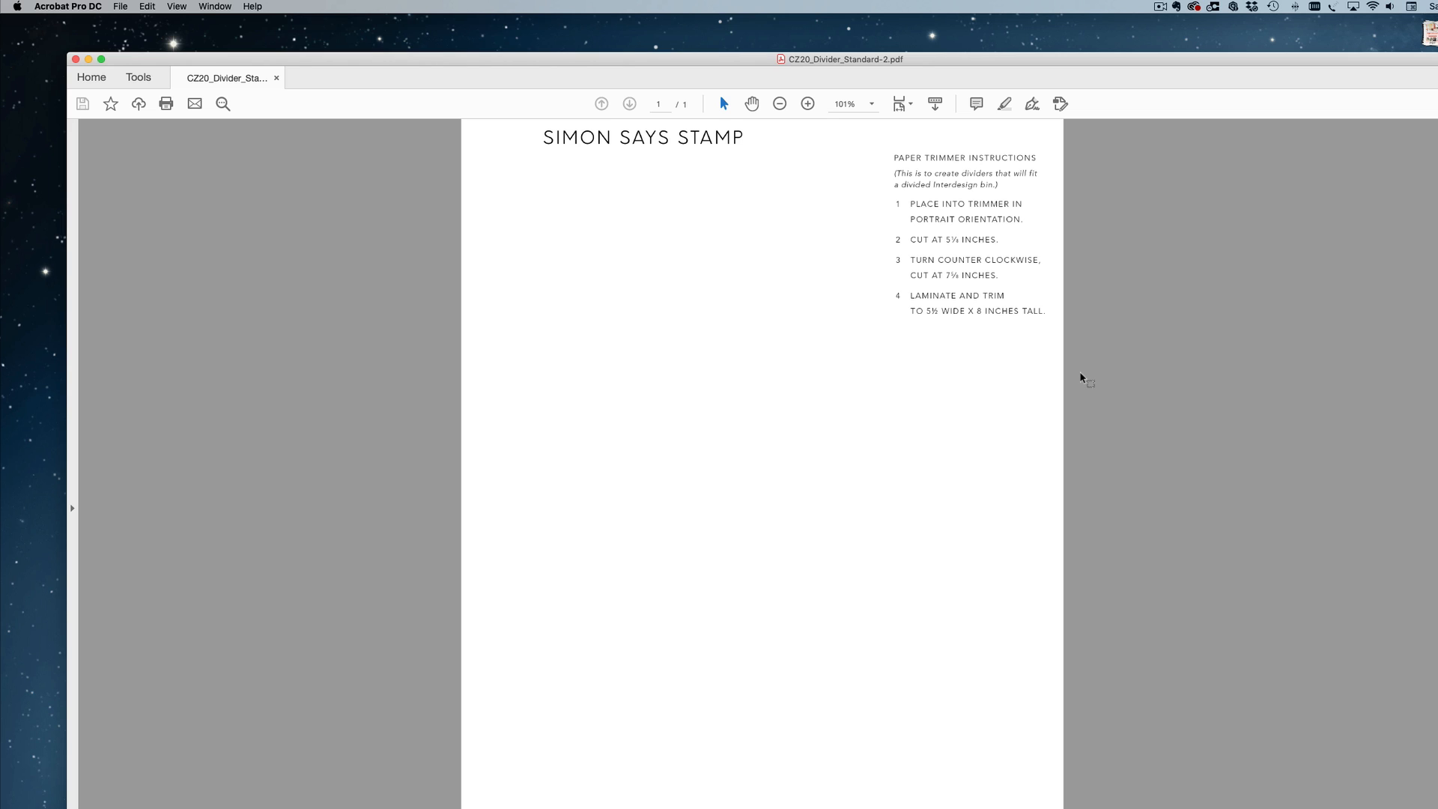
pyautogui.press('super+p')
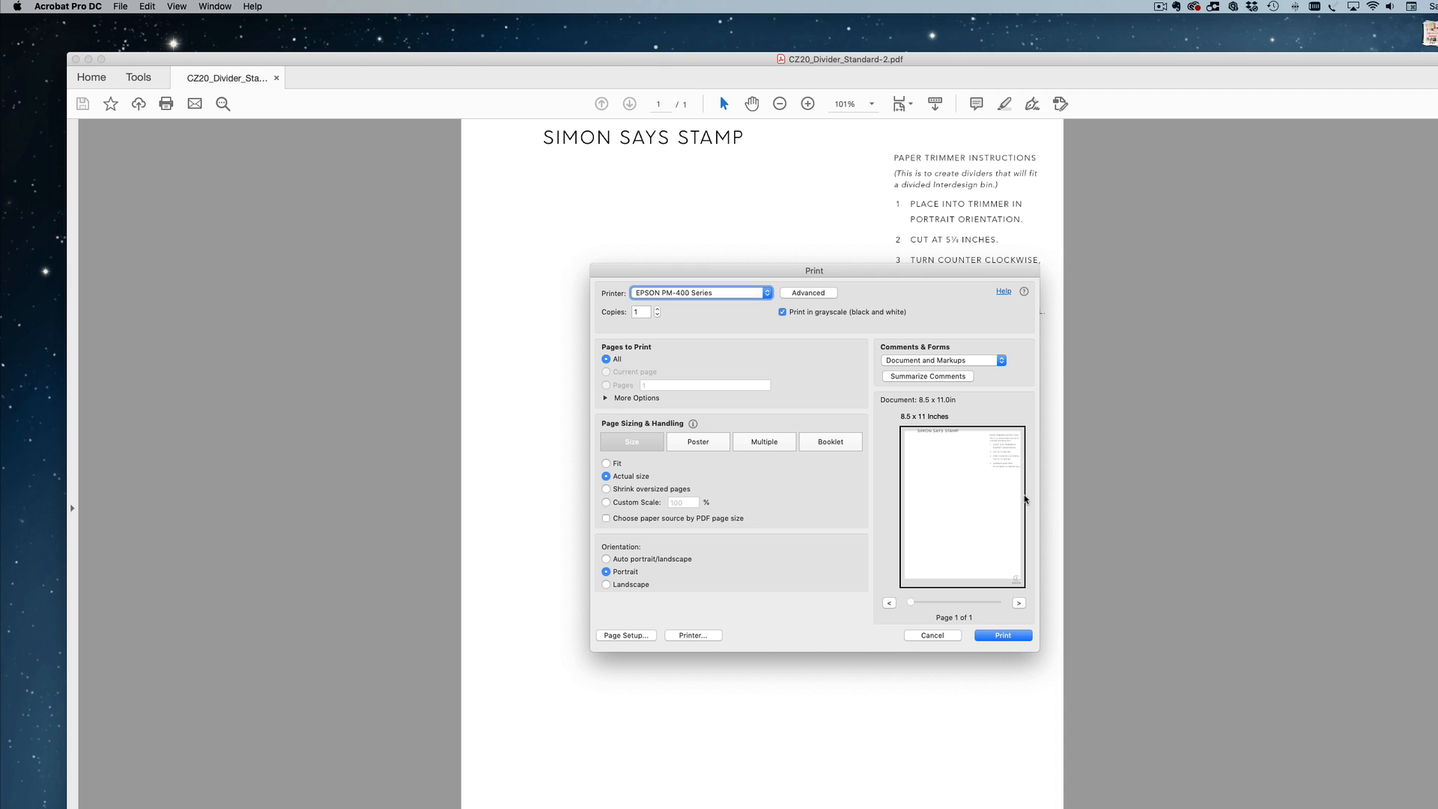
pyautogui.click(699, 292)
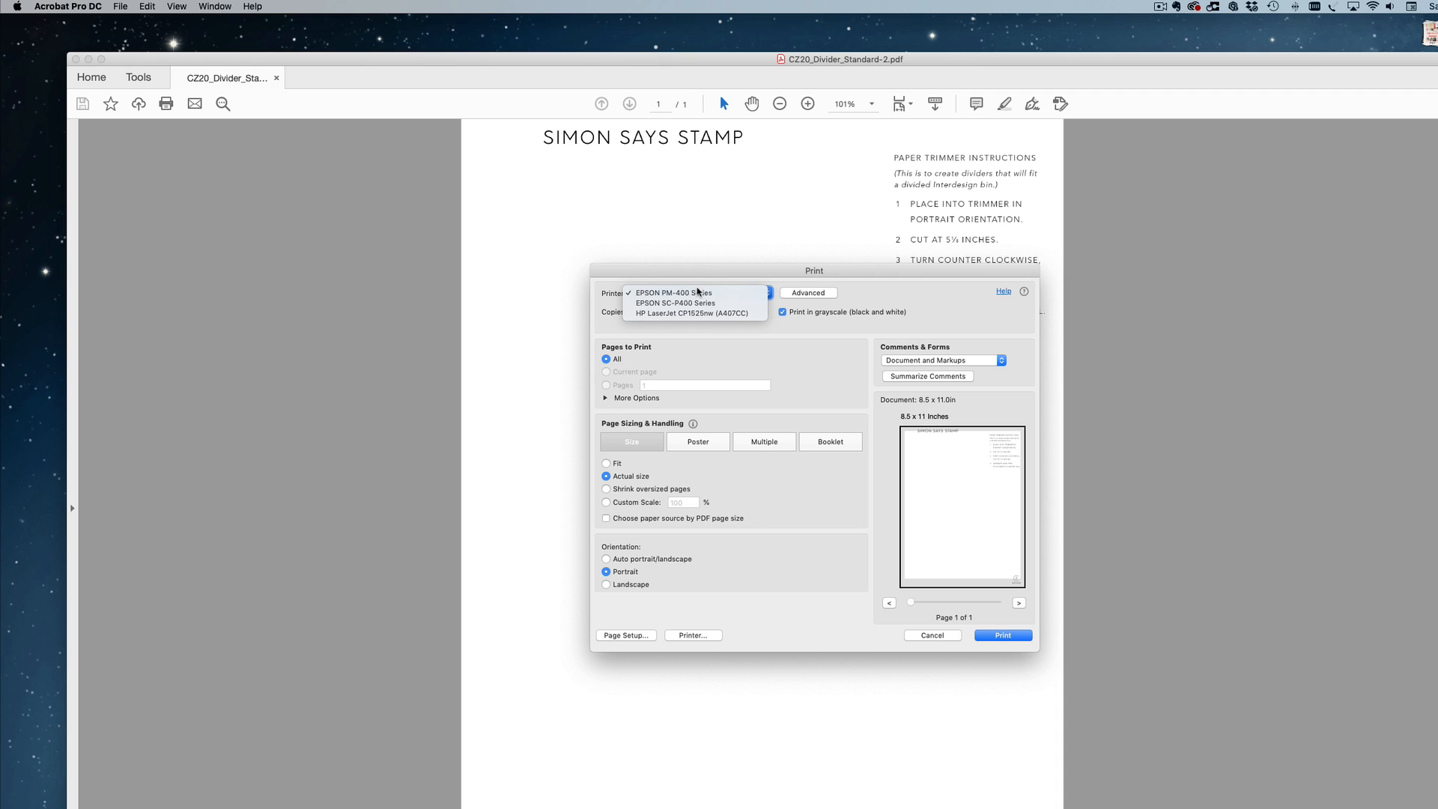
pyautogui.click(698, 305)
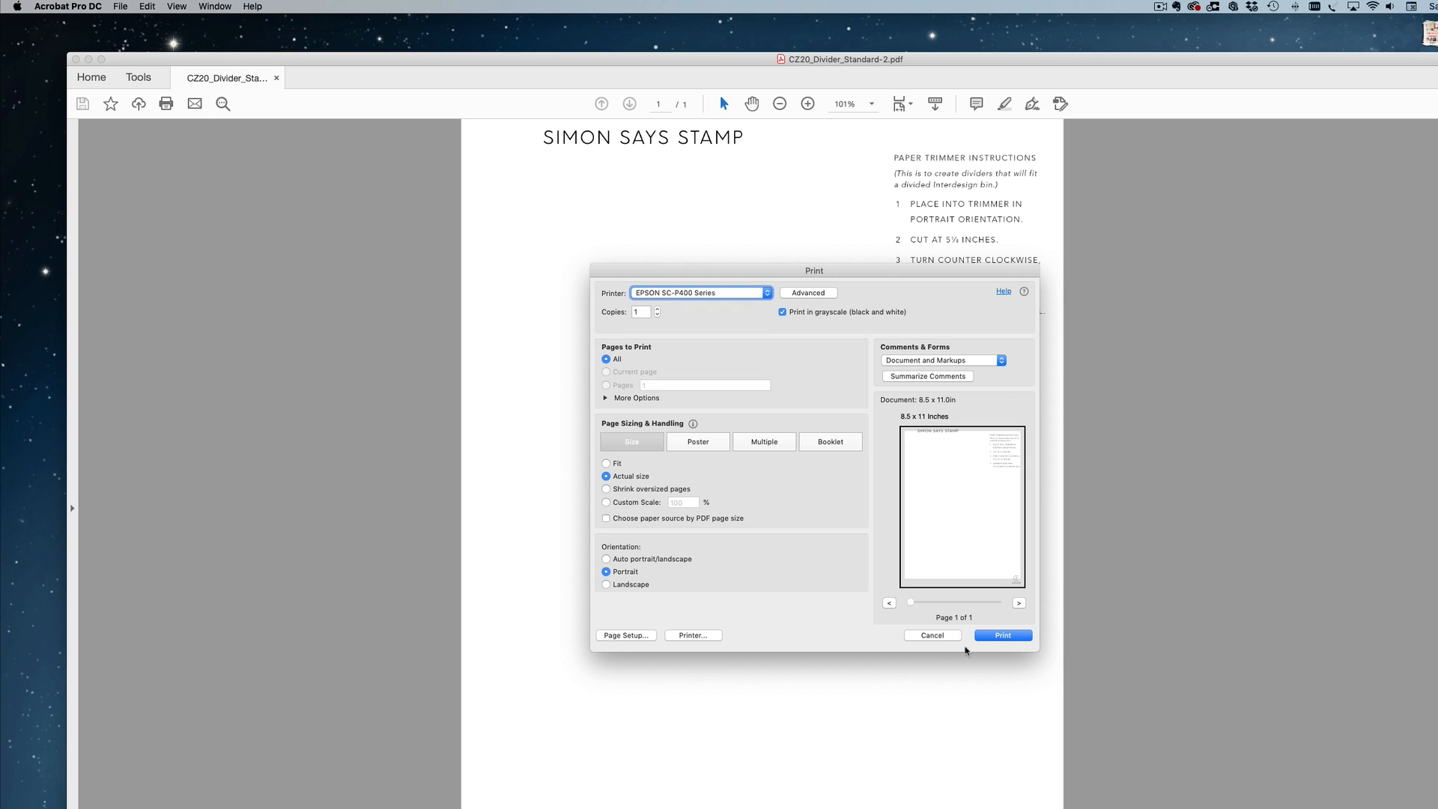
pyautogui.click(936, 635)
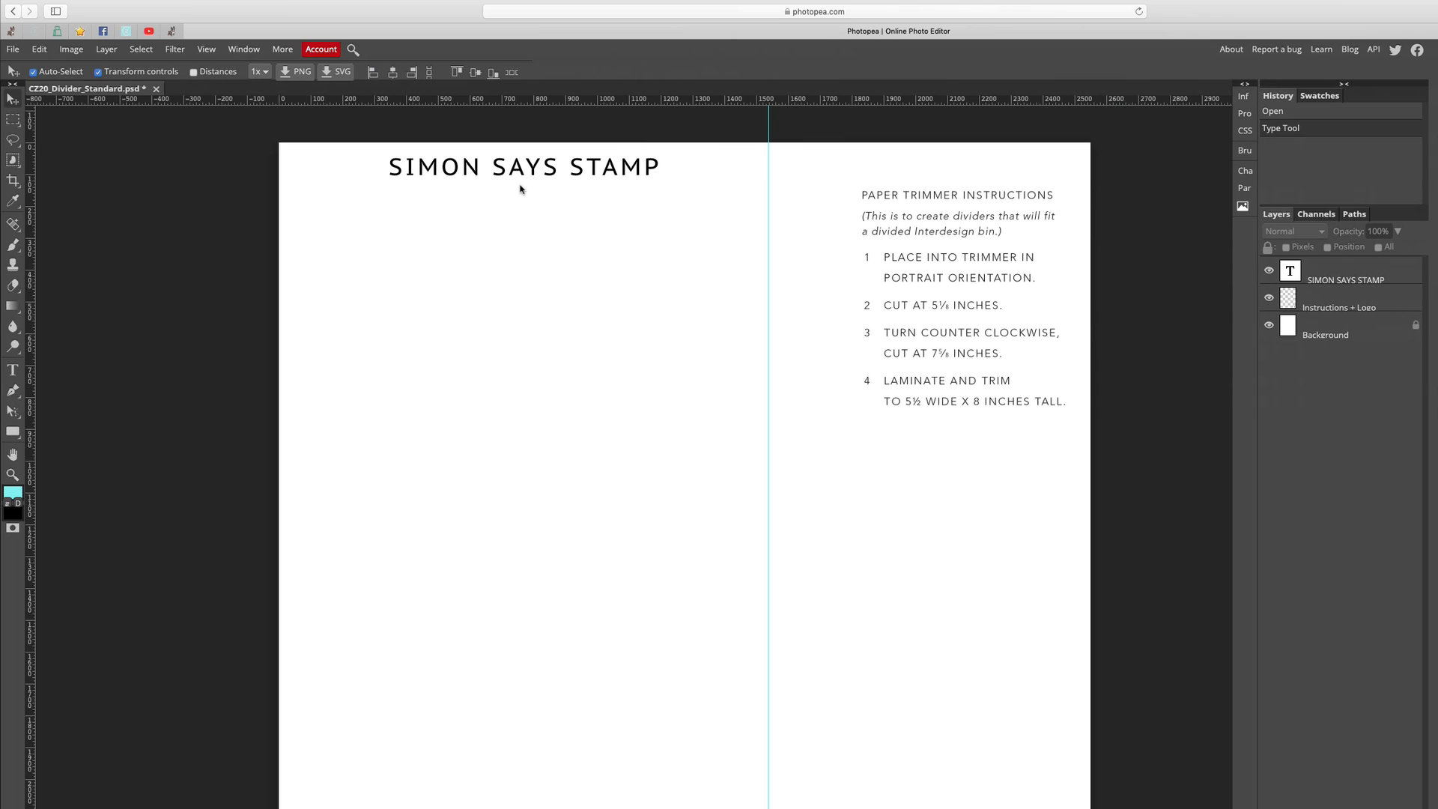
# - Switch to Photopea and replace the SIMON SAYS STAMP heading text with CZ DESIGN
pyautogui.click(547, 172)
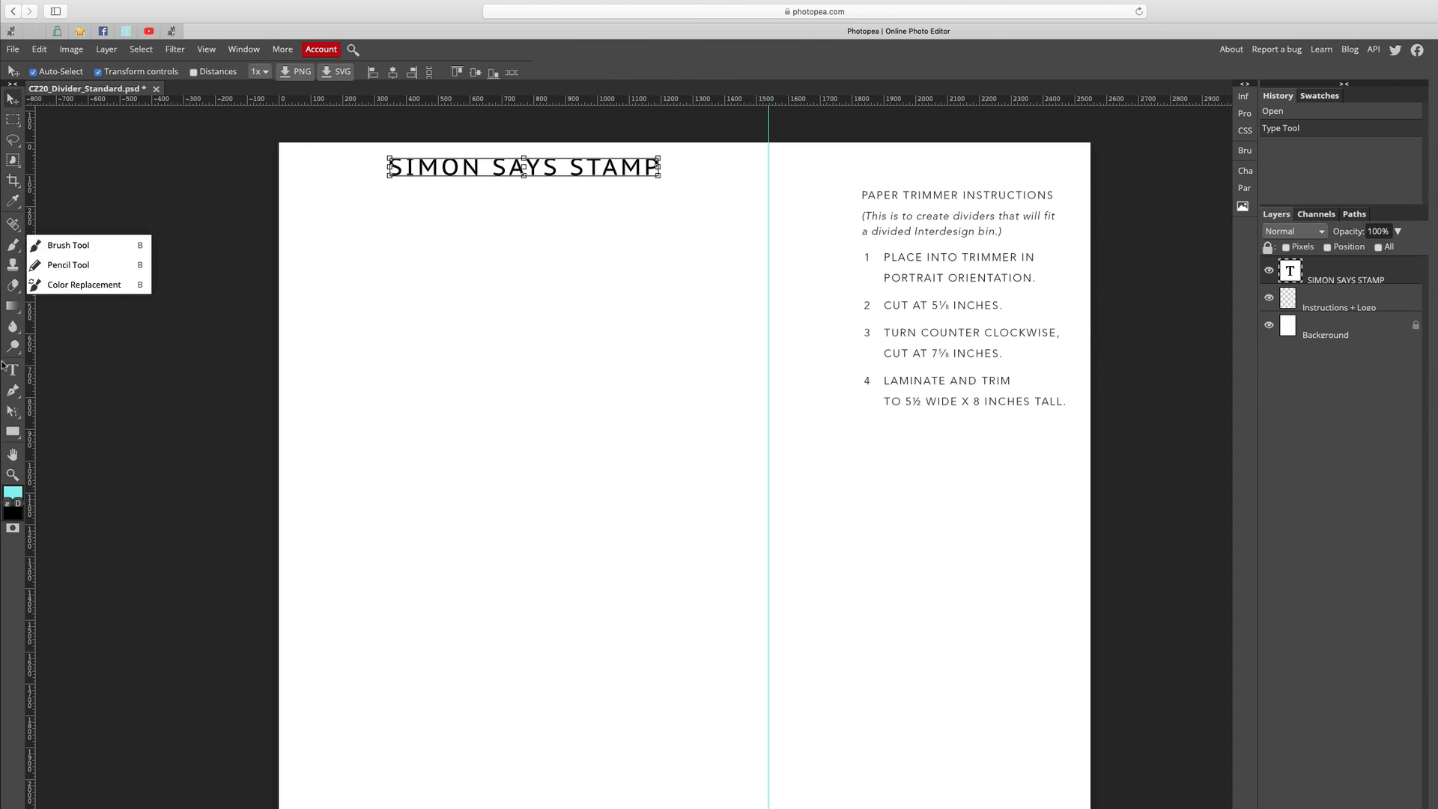
pyautogui.click(12, 370)
pyautogui.click(538, 166)
pyautogui.hotkey('ctrl', 'a')
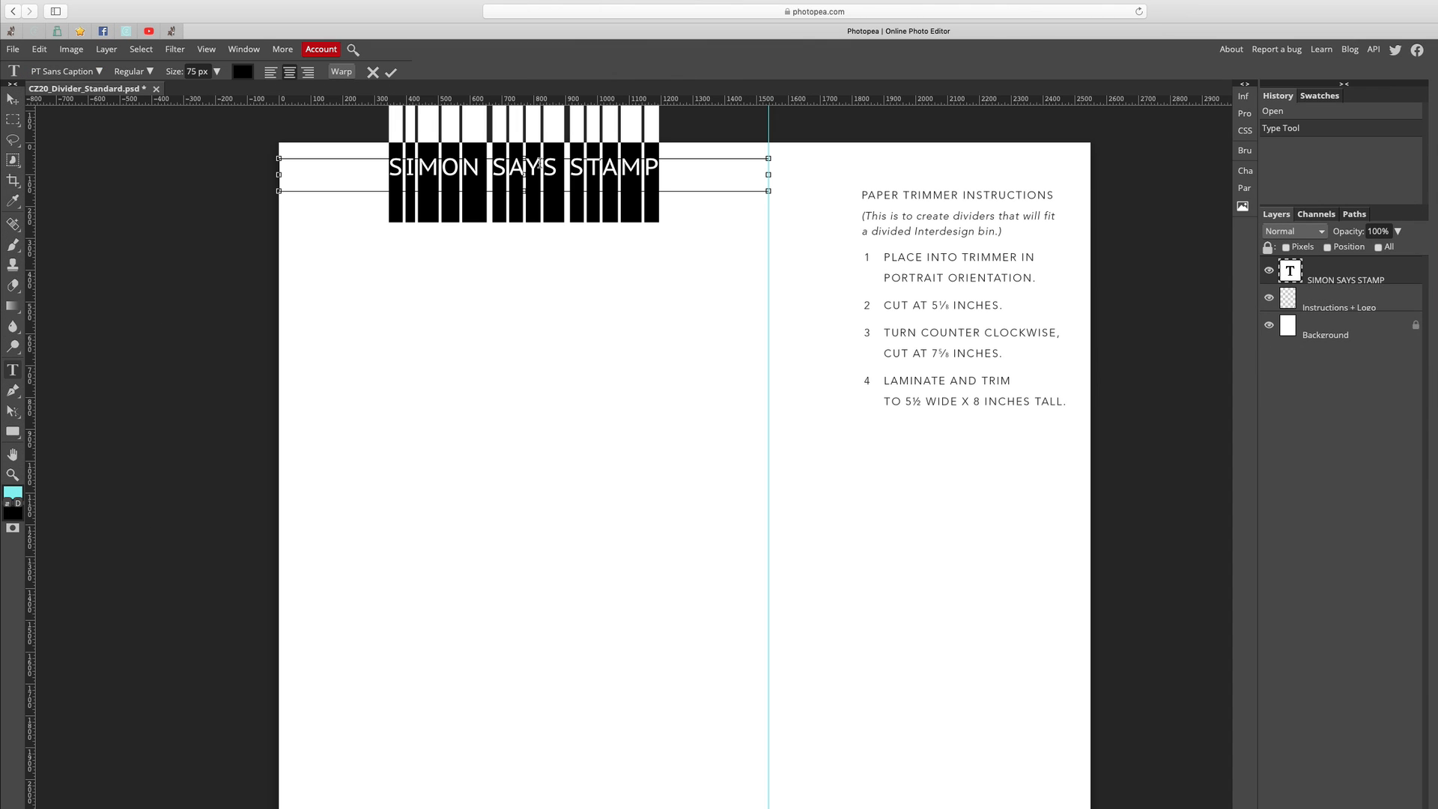
pyautogui.write('CZ DESIGN')
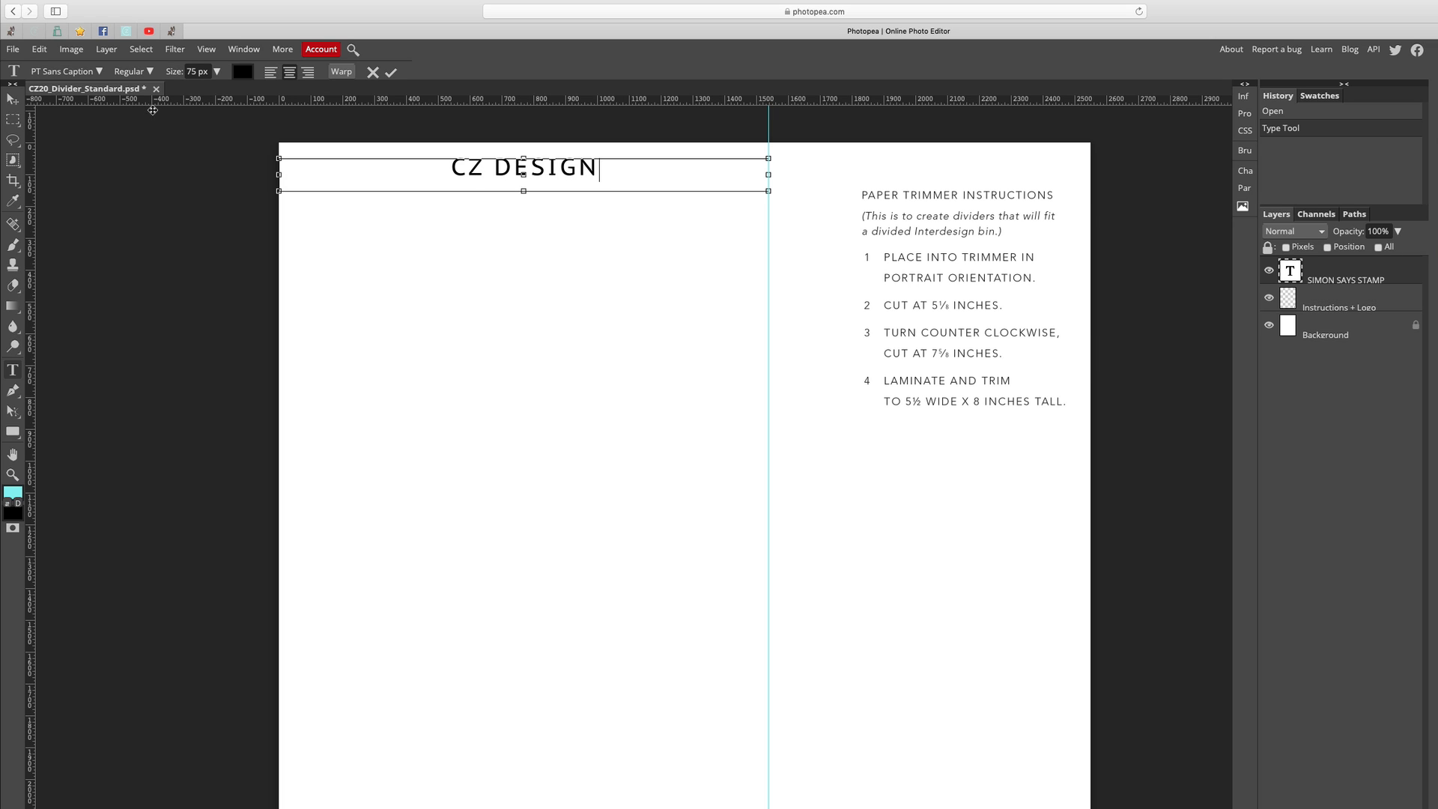
pyautogui.click(12, 100)
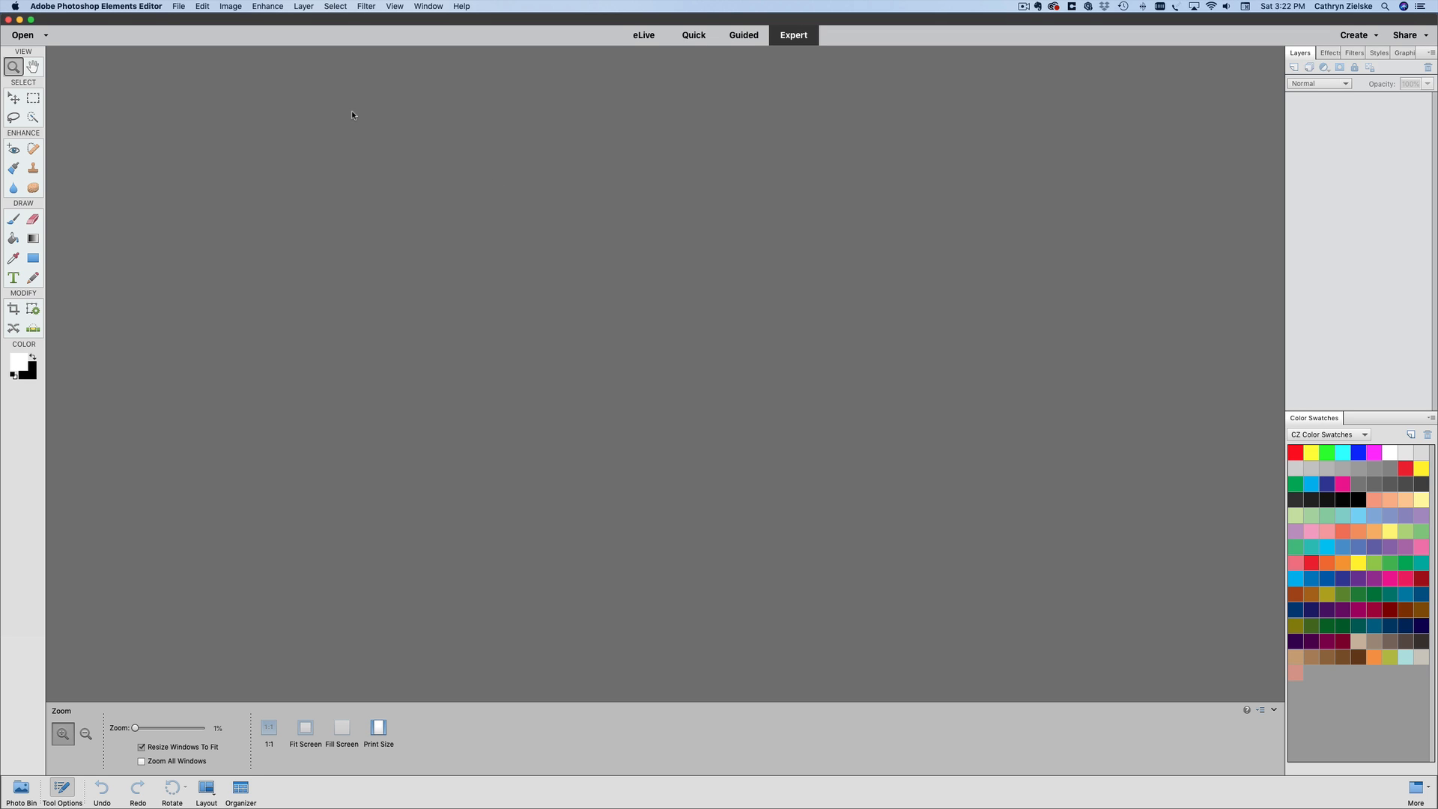
# - Switch to Photoshop Elements and open CZ20_Divider_Standard_Small.psd from the CZ20_DividerSeries folder
pyautogui.click(179, 6)
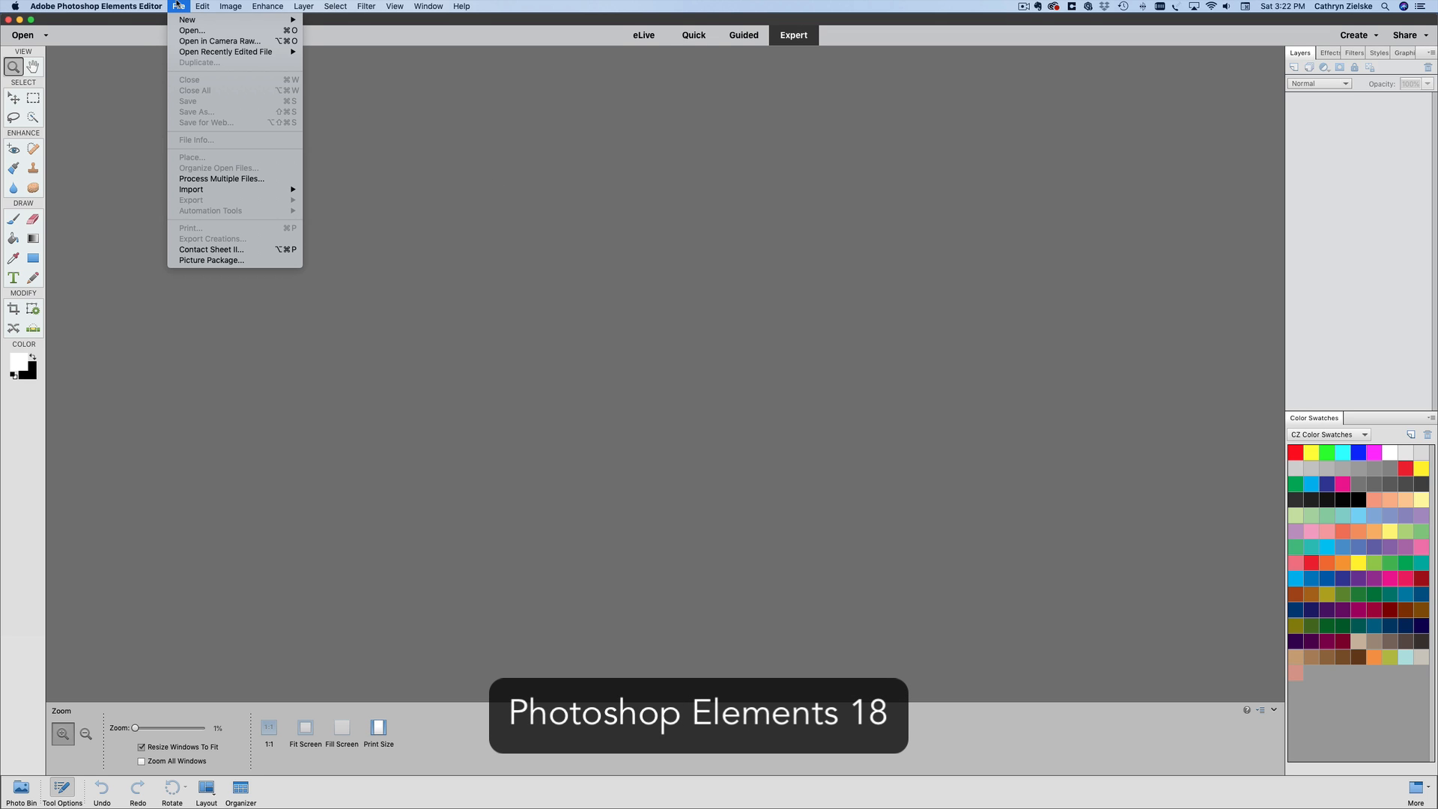
pyautogui.click(182, 31)
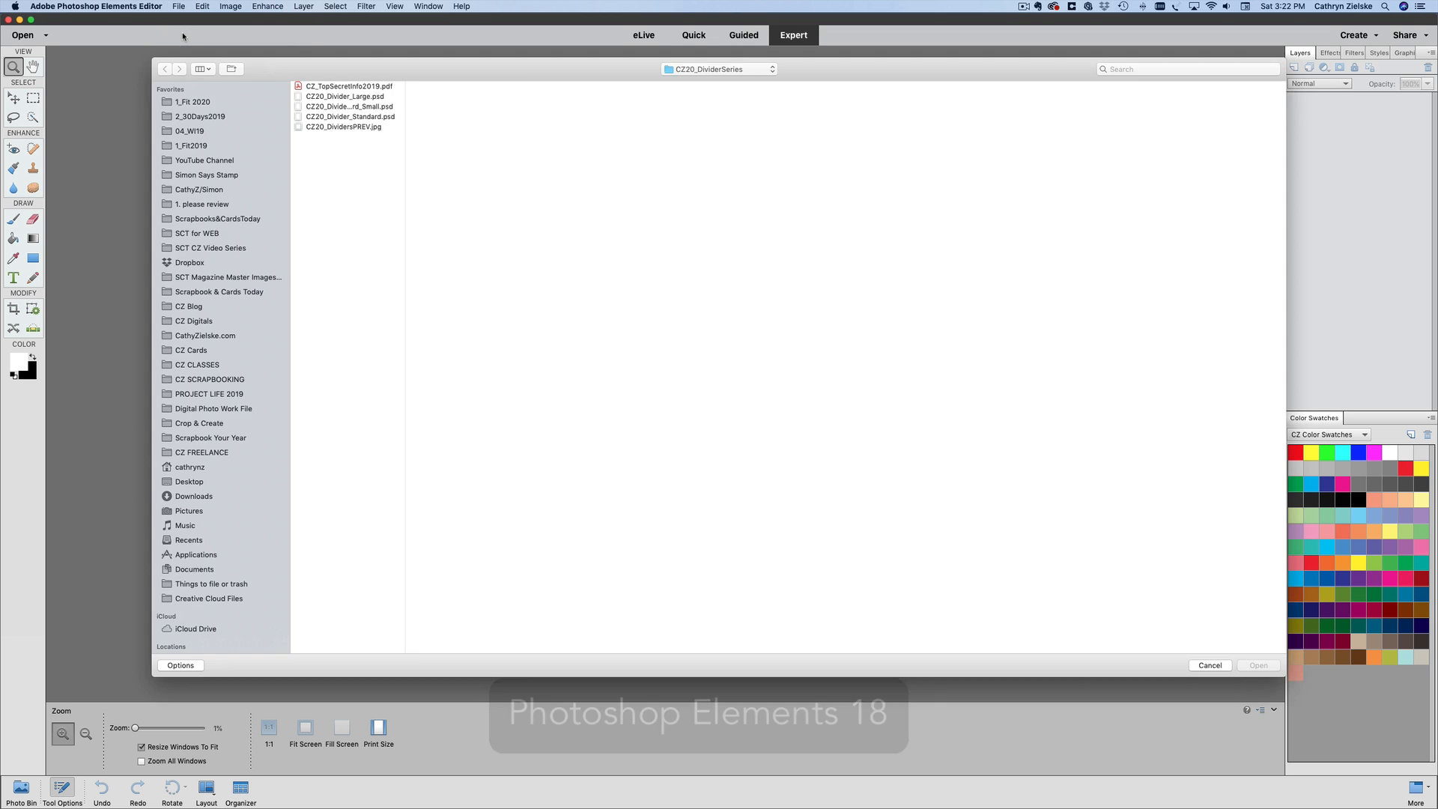
pyautogui.click(358, 109)
pyautogui.click(1263, 665)
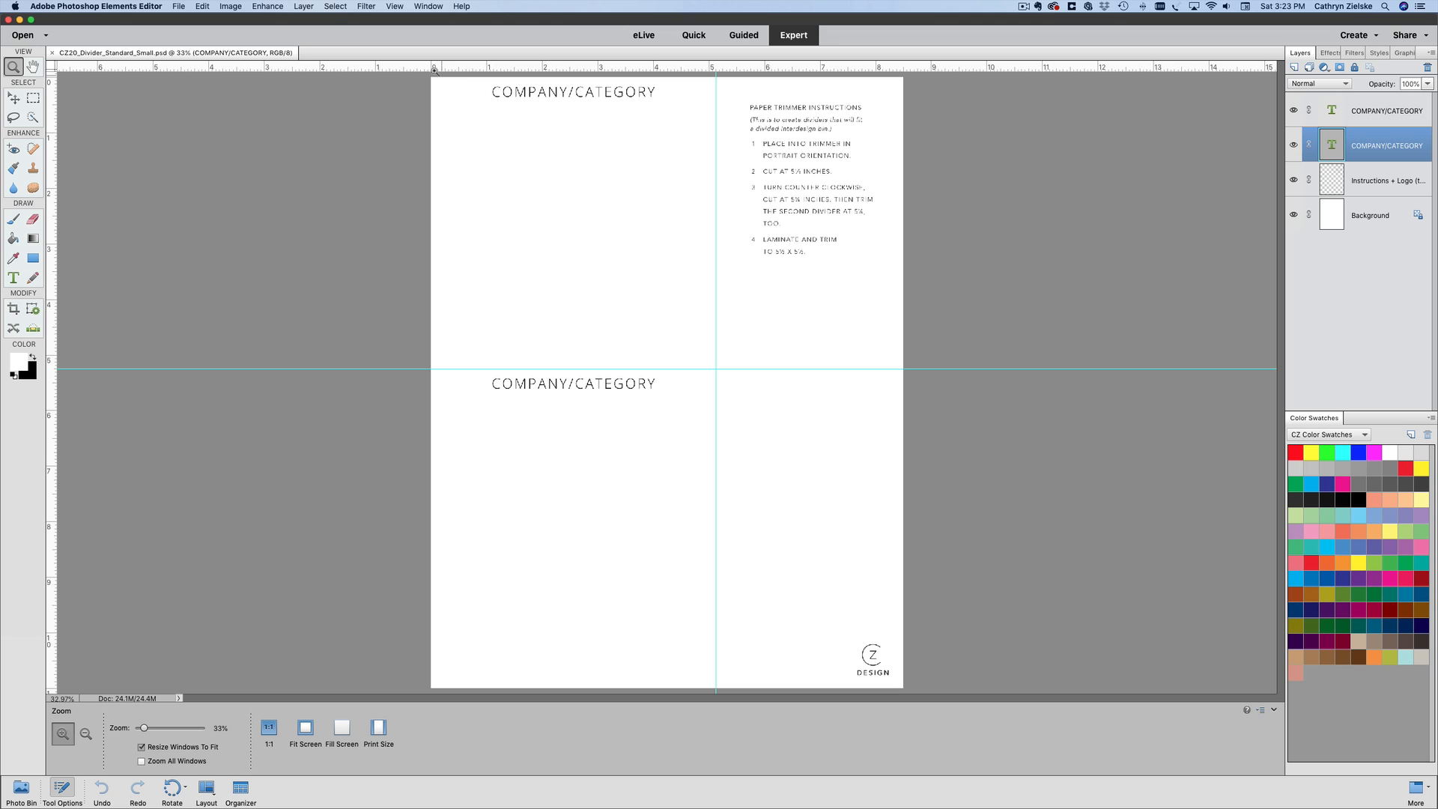
# - Change the font of the upper COMPANY/CATEGORY heading to Avenir 45 Book using the Type tool
pyautogui.moveTo(424, 66); pyautogui.dragTo(577, 45)
pyautogui.moveTo(476, 81); pyautogui.dragTo(673, 211)
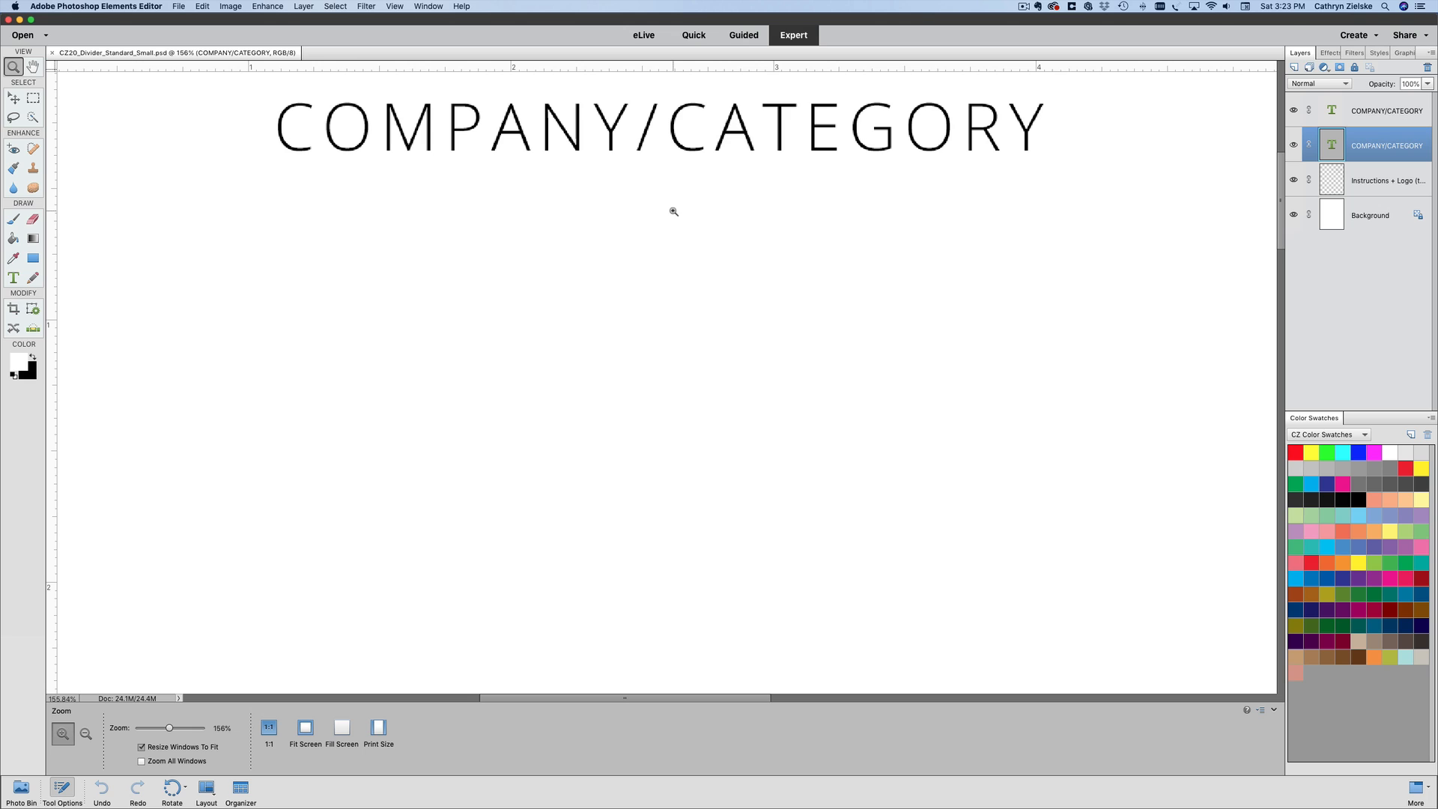
pyautogui.keyDown('alt'); pyautogui.click(673, 211); pyautogui.keyUp('alt')
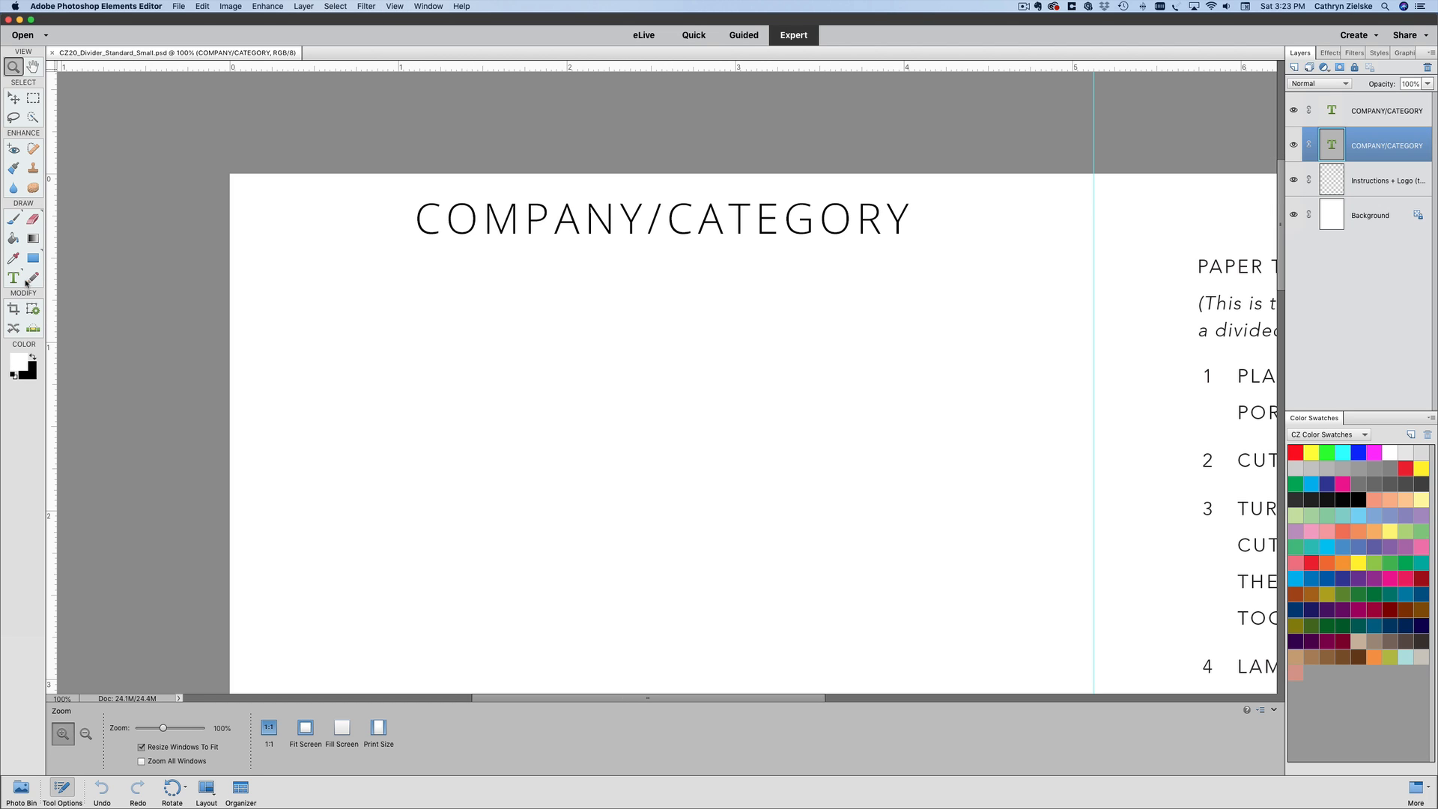
pyautogui.click(14, 277)
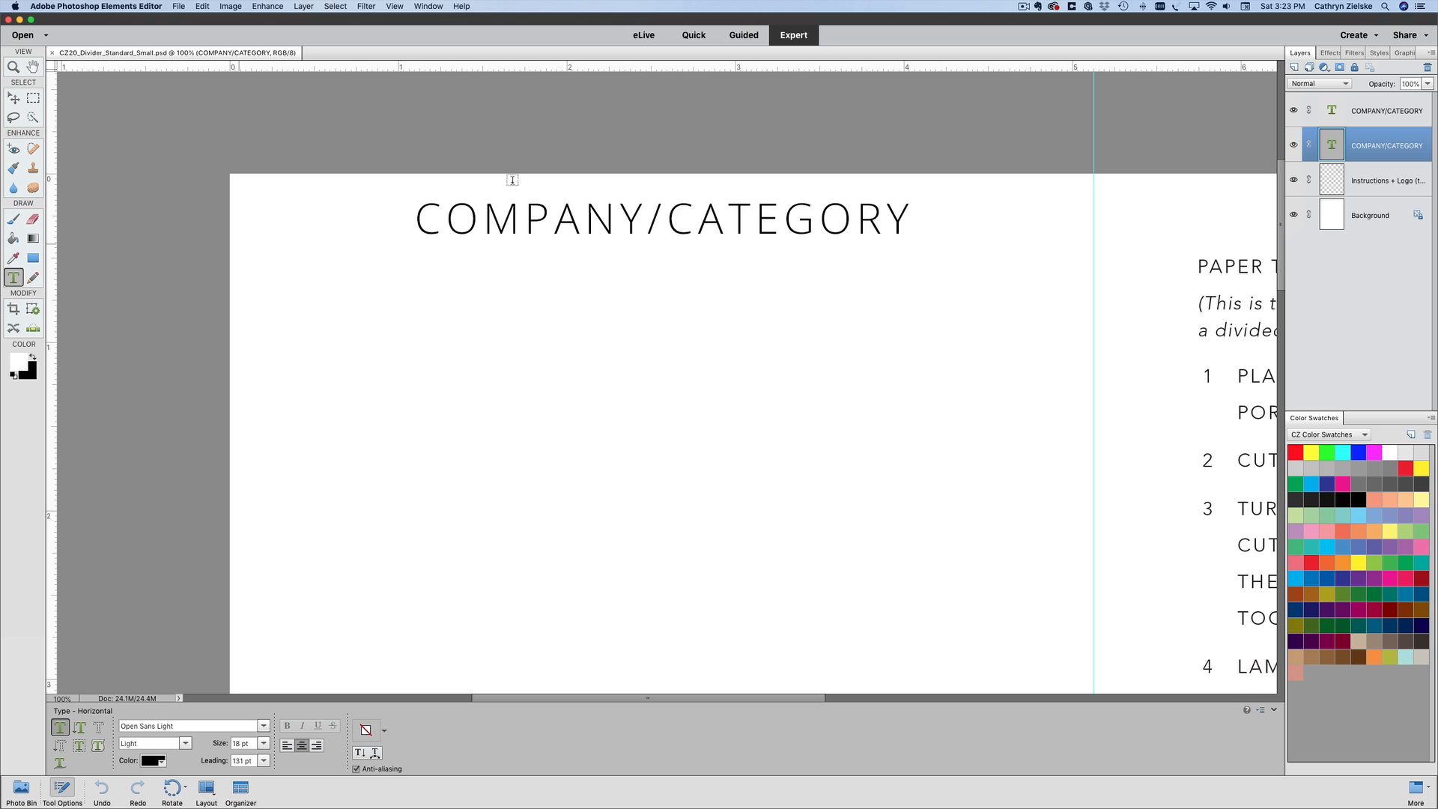
pyautogui.click(605, 220)
pyautogui.doubleClick(605, 221)
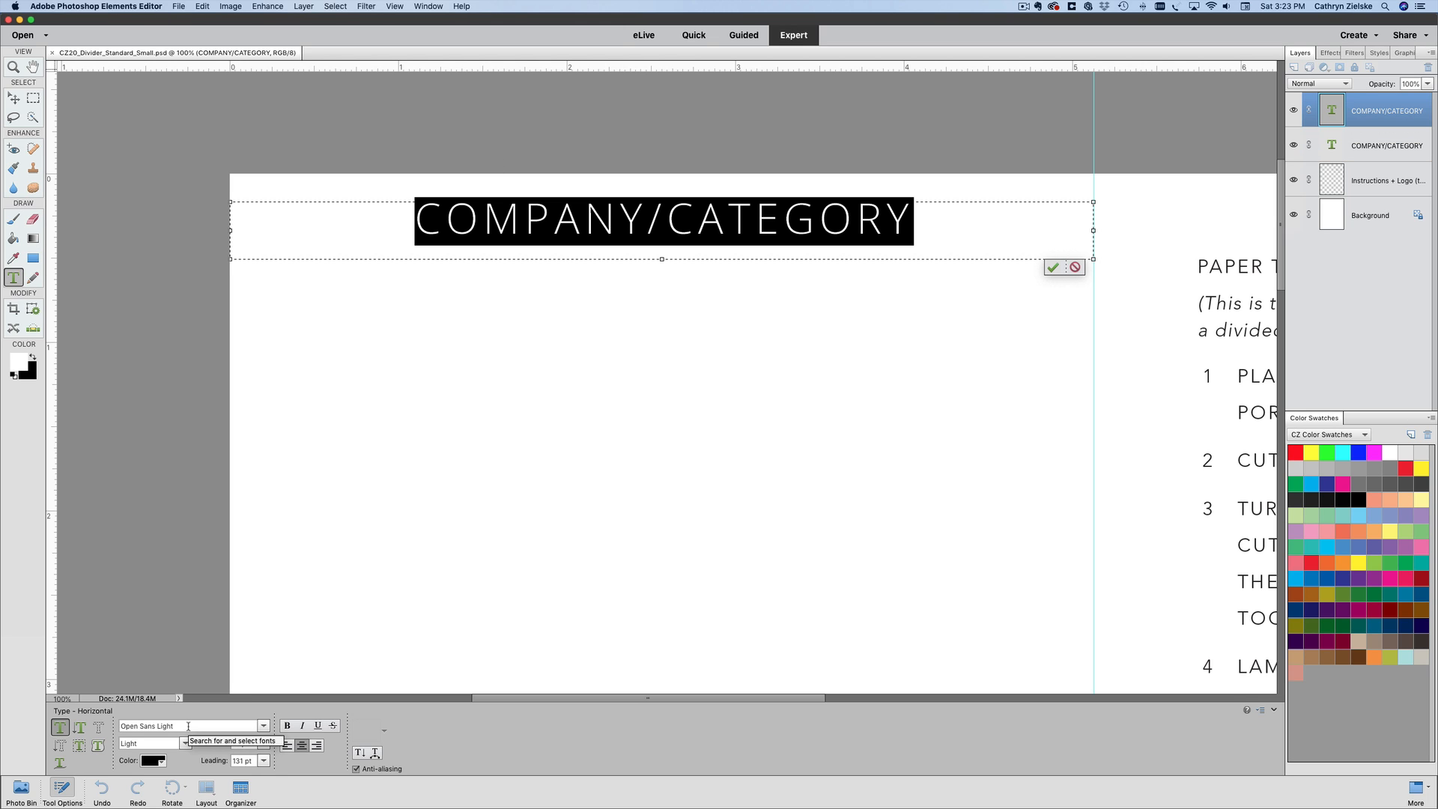
pyautogui.click(182, 728)
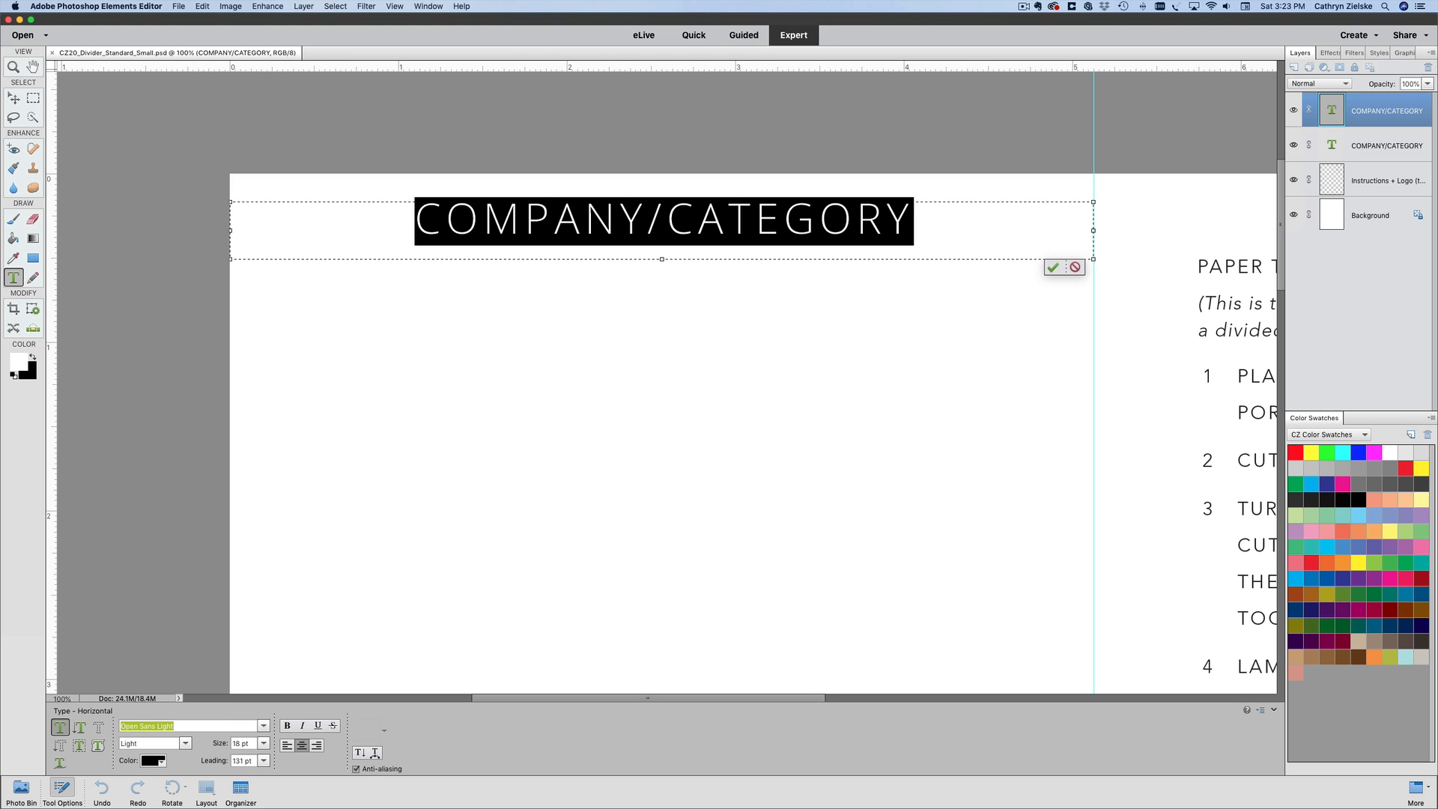
pyautogui.write('Avenir')
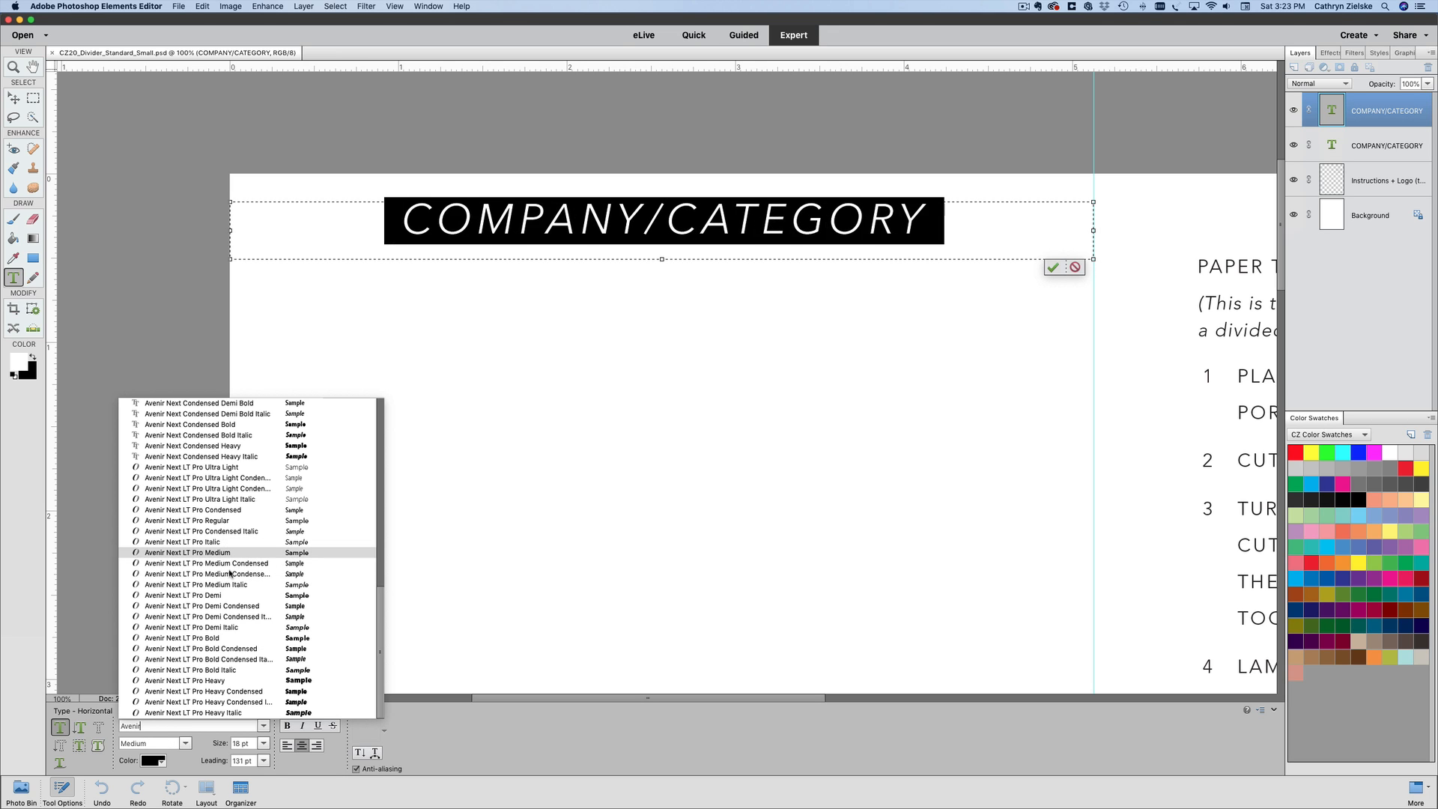
pyautogui.scroll(10, 211, 603)
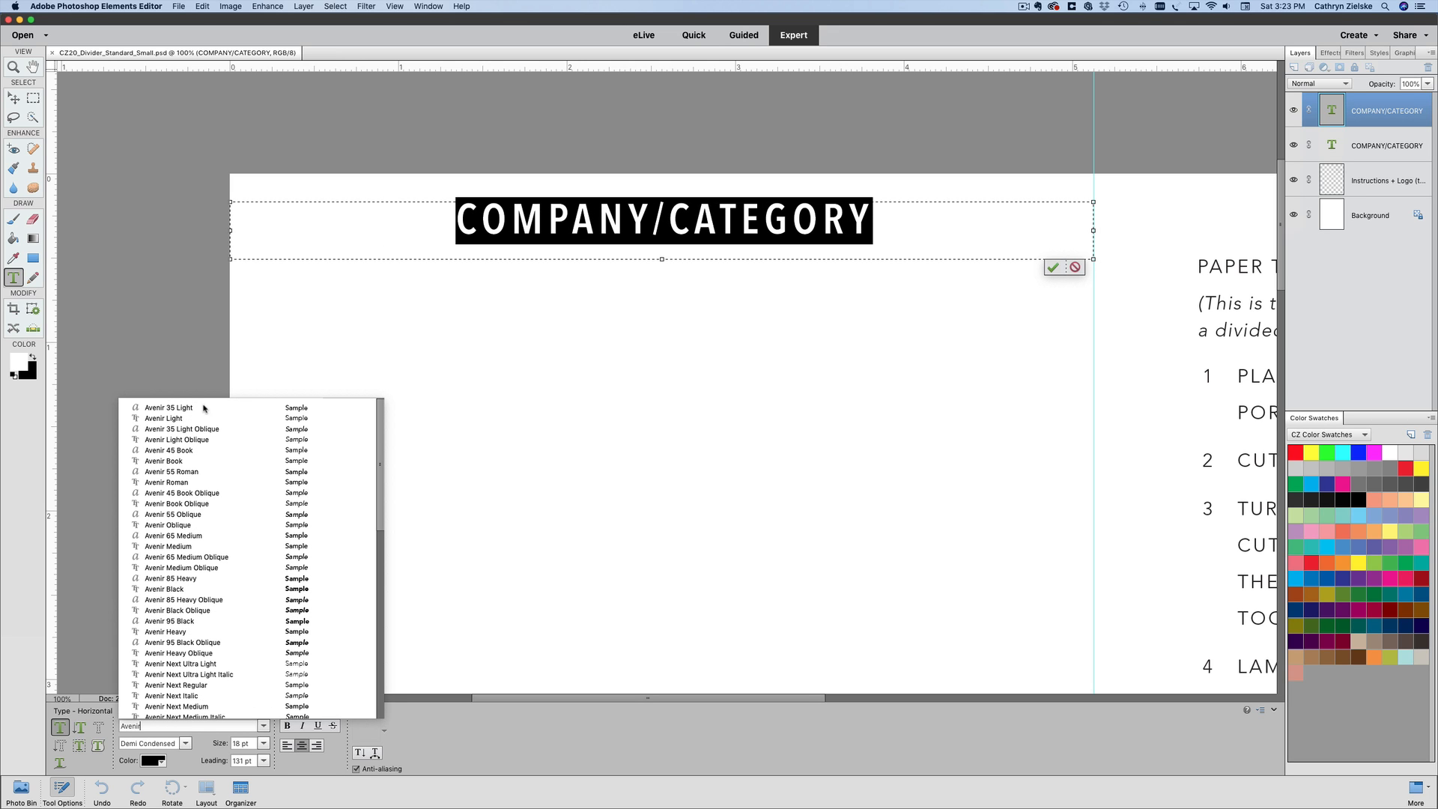
pyautogui.click(178, 462)
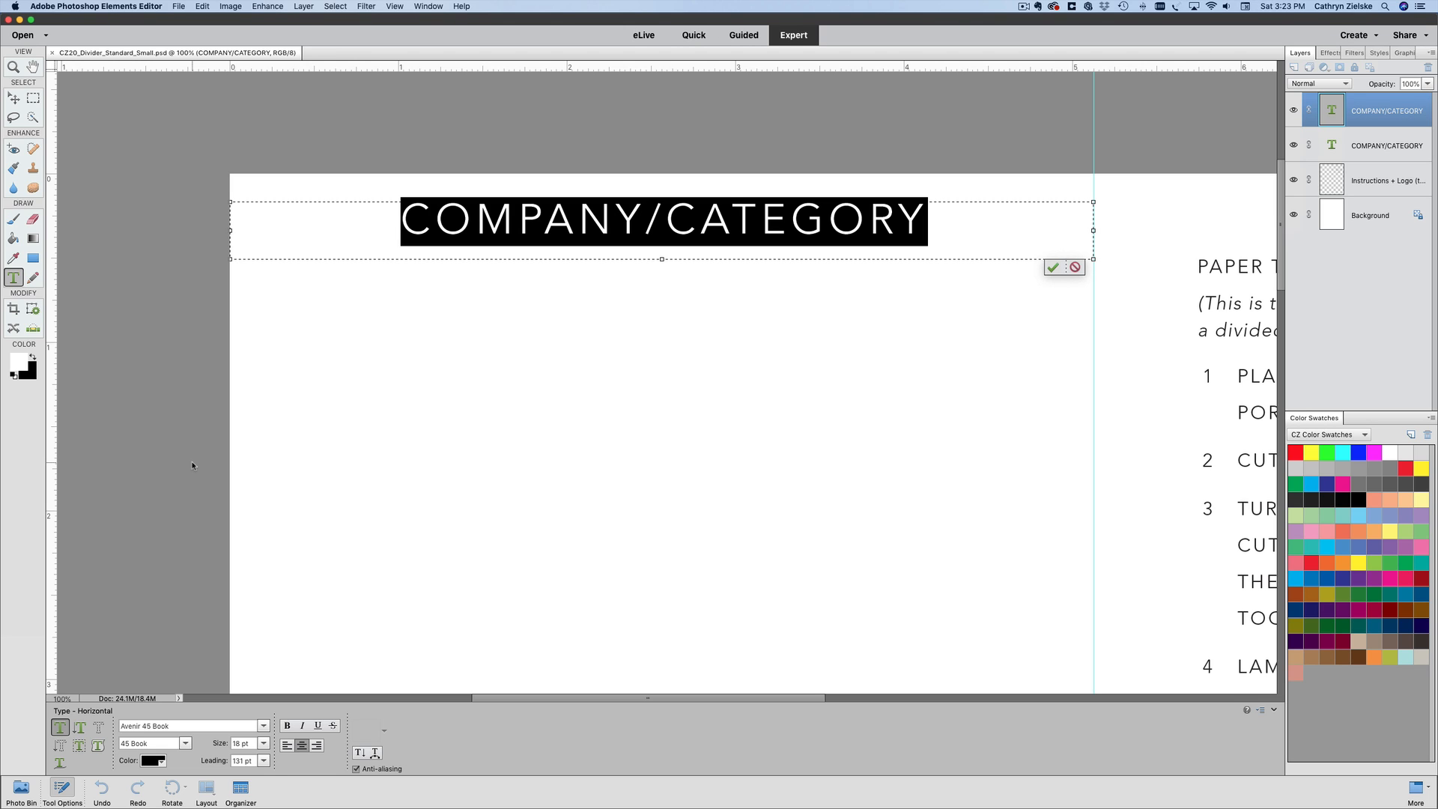
# - Replace the upper divider's heading text with CZ DESIGN WORD DIES
pyautogui.write('CZ')
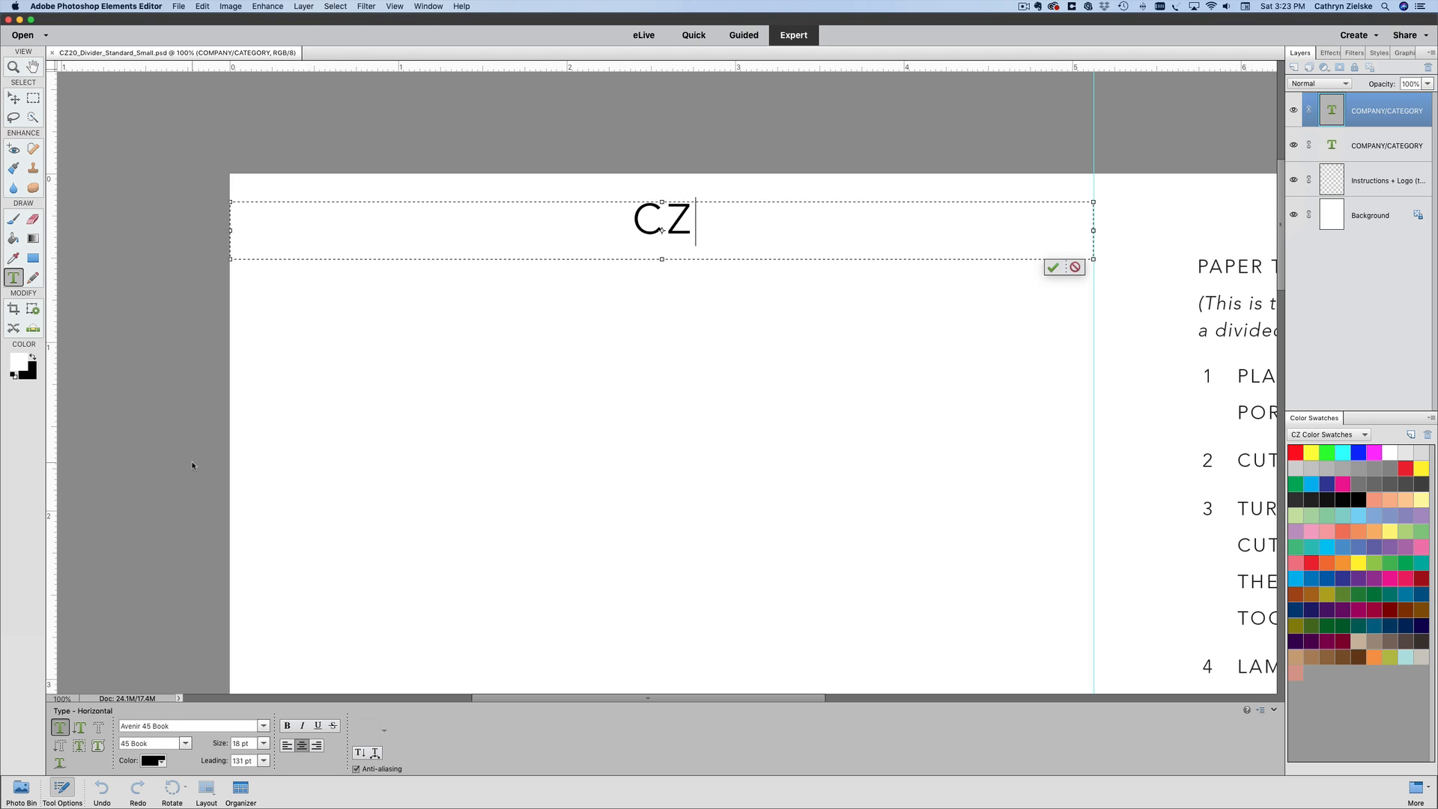
pyautogui.write(' DES')
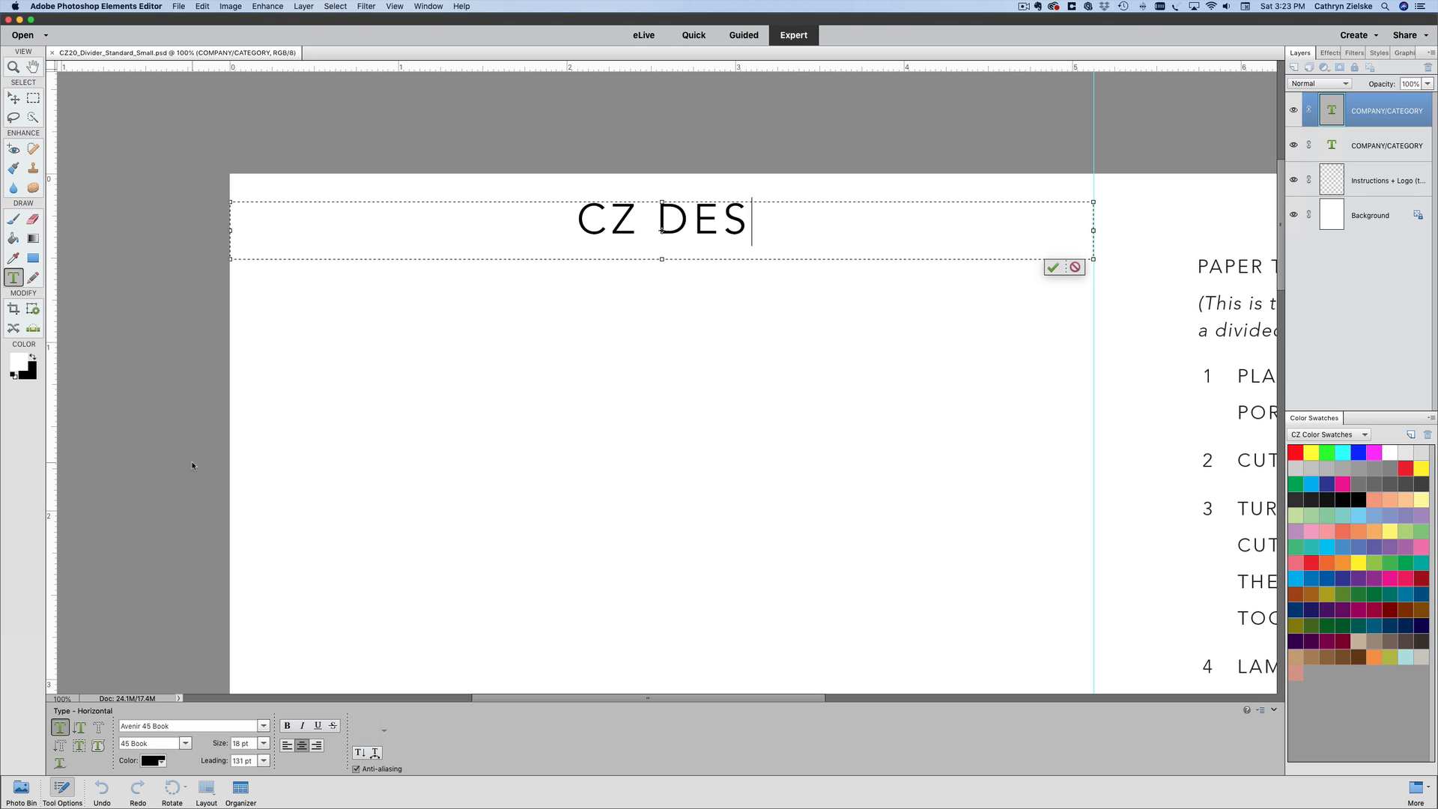
pyautogui.write('IGN WORD DIES')
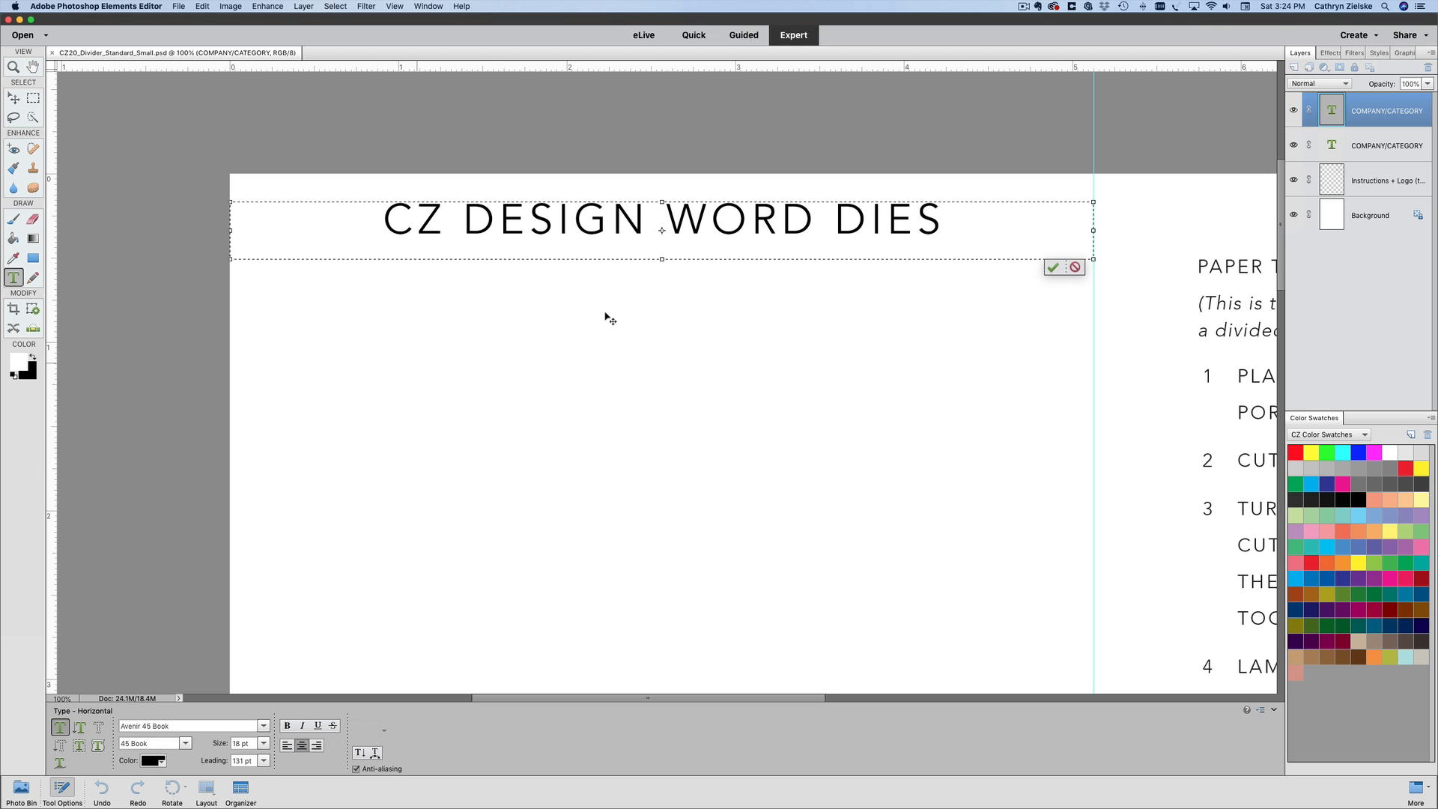
# - Copy the whole upper heading, commit its edit, and paste the text over the lower COMPANY/CATEGORY heading
pyautogui.doubleClick(714, 226)
pyautogui.tripleClick(713, 227)
pyautogui.press('super+c')
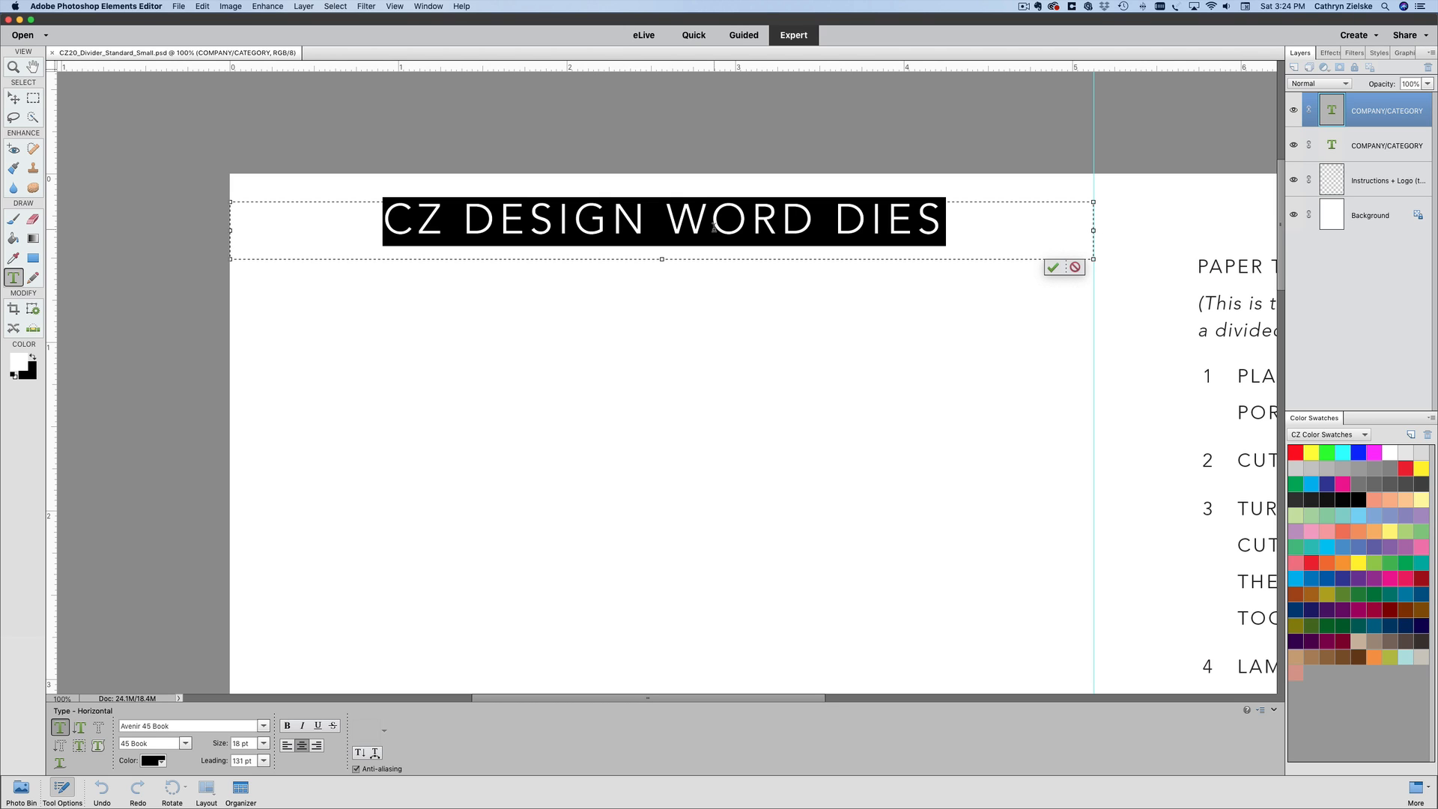
pyautogui.click(1053, 267)
pyautogui.press('v')
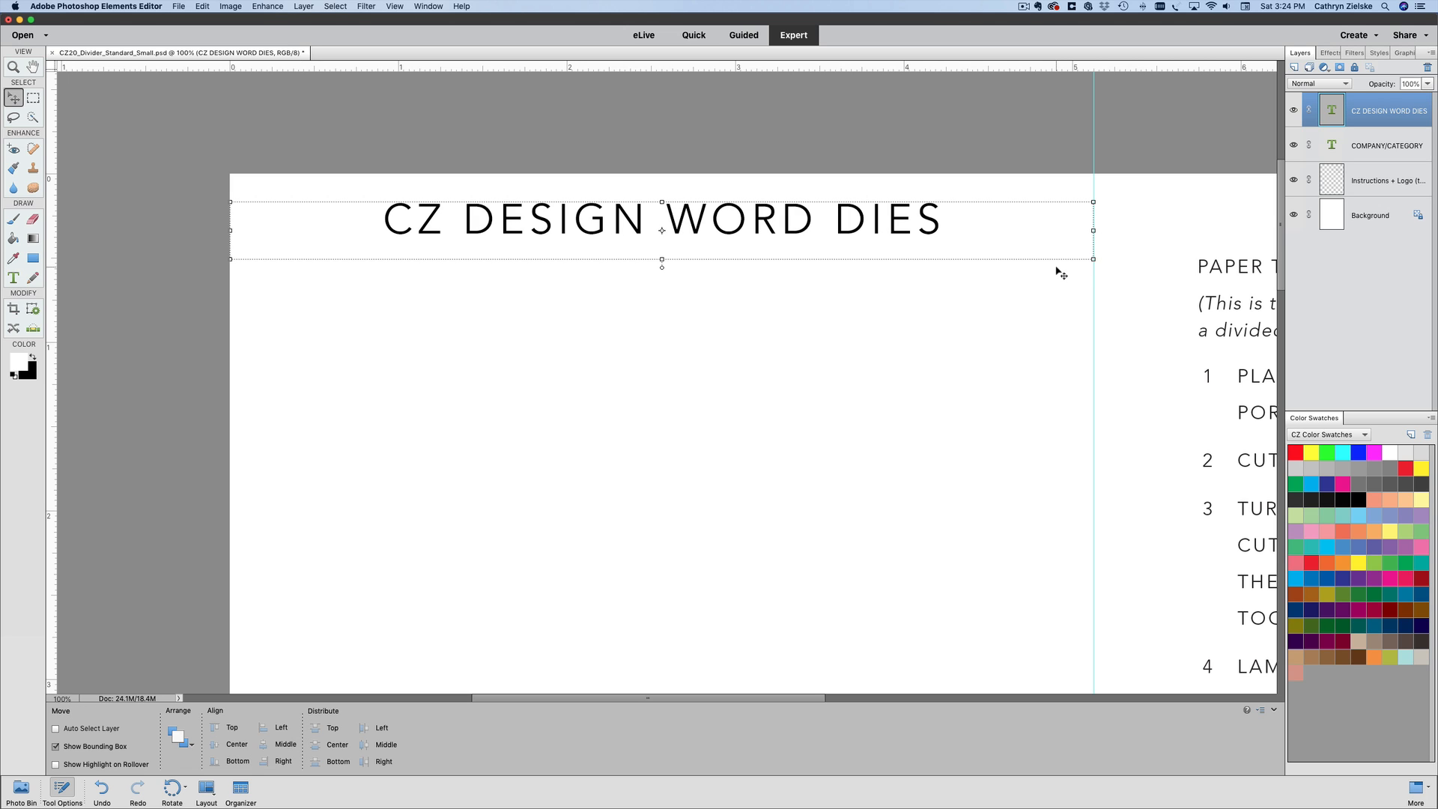
pyautogui.press('super+minus')
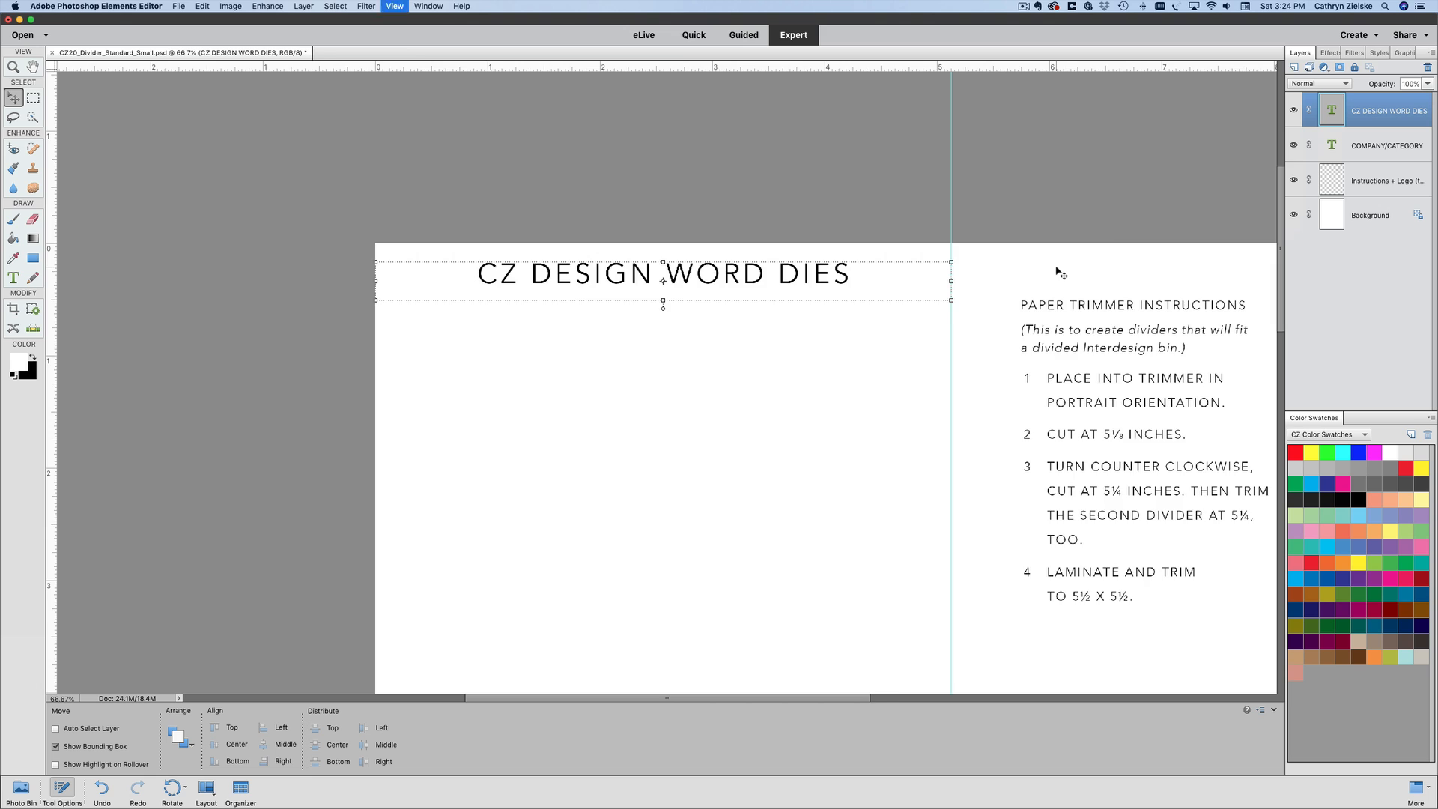
pyautogui.press('super+minus')
pyautogui.scroll(-5, 764, 466)
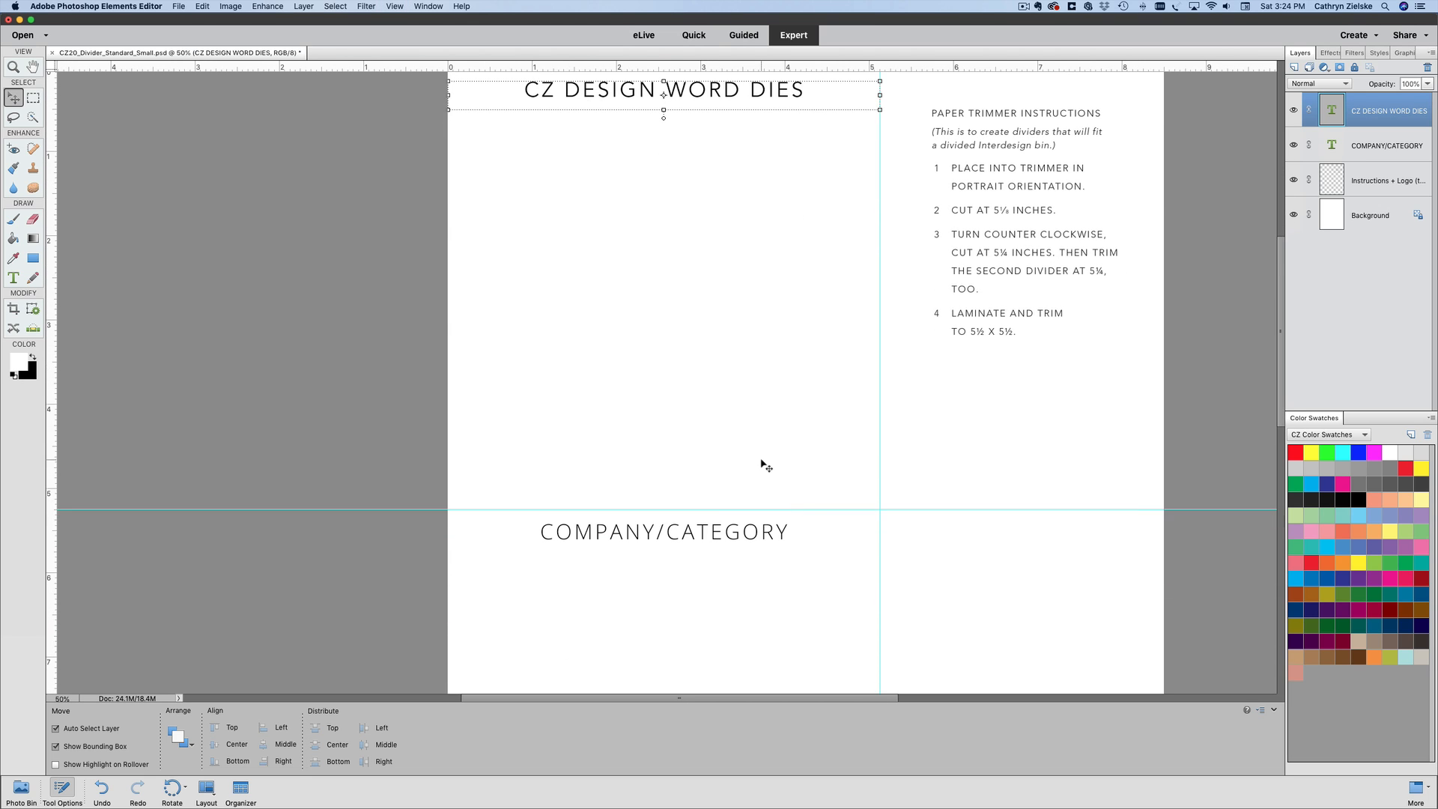
pyautogui.click(659, 542)
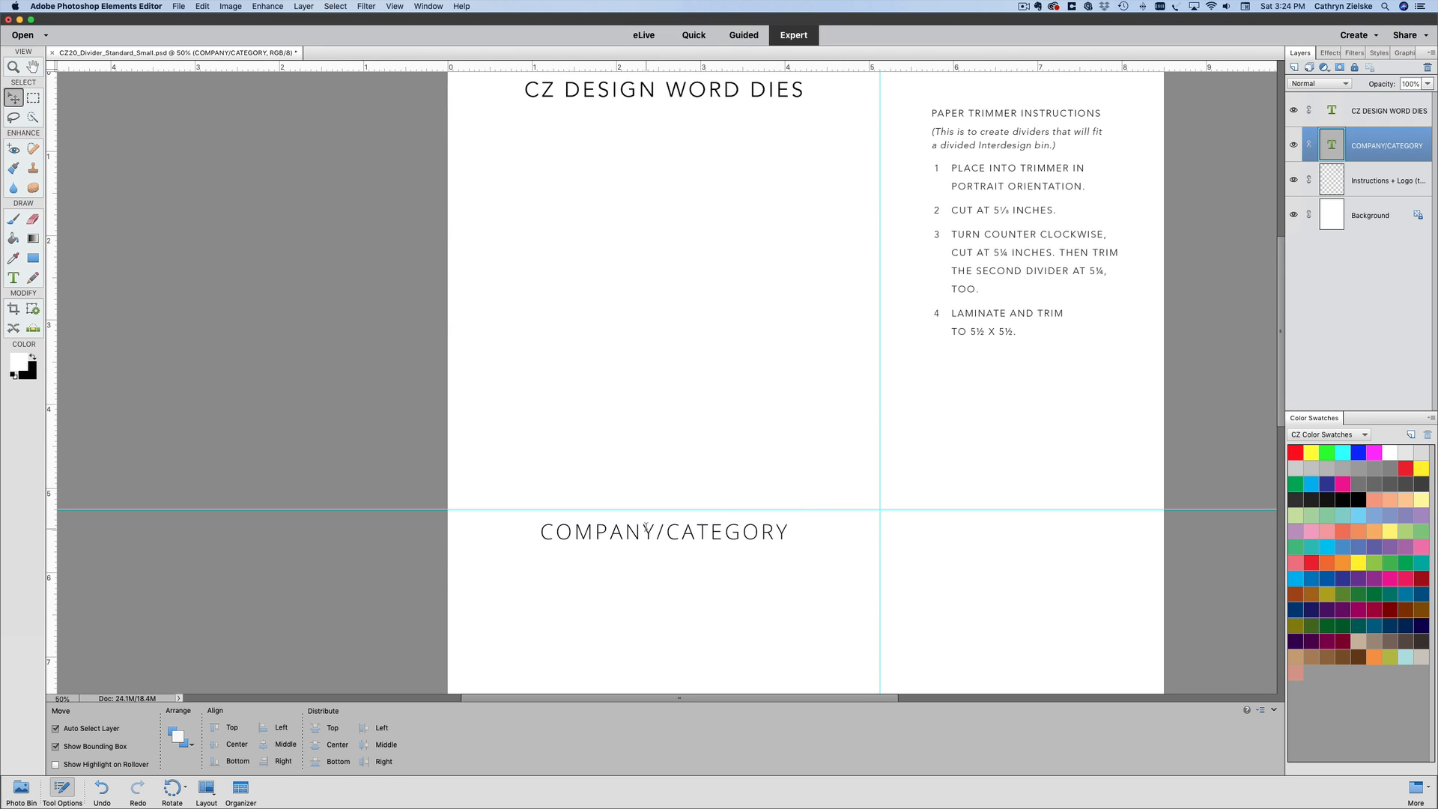
pyautogui.doubleClick(645, 529)
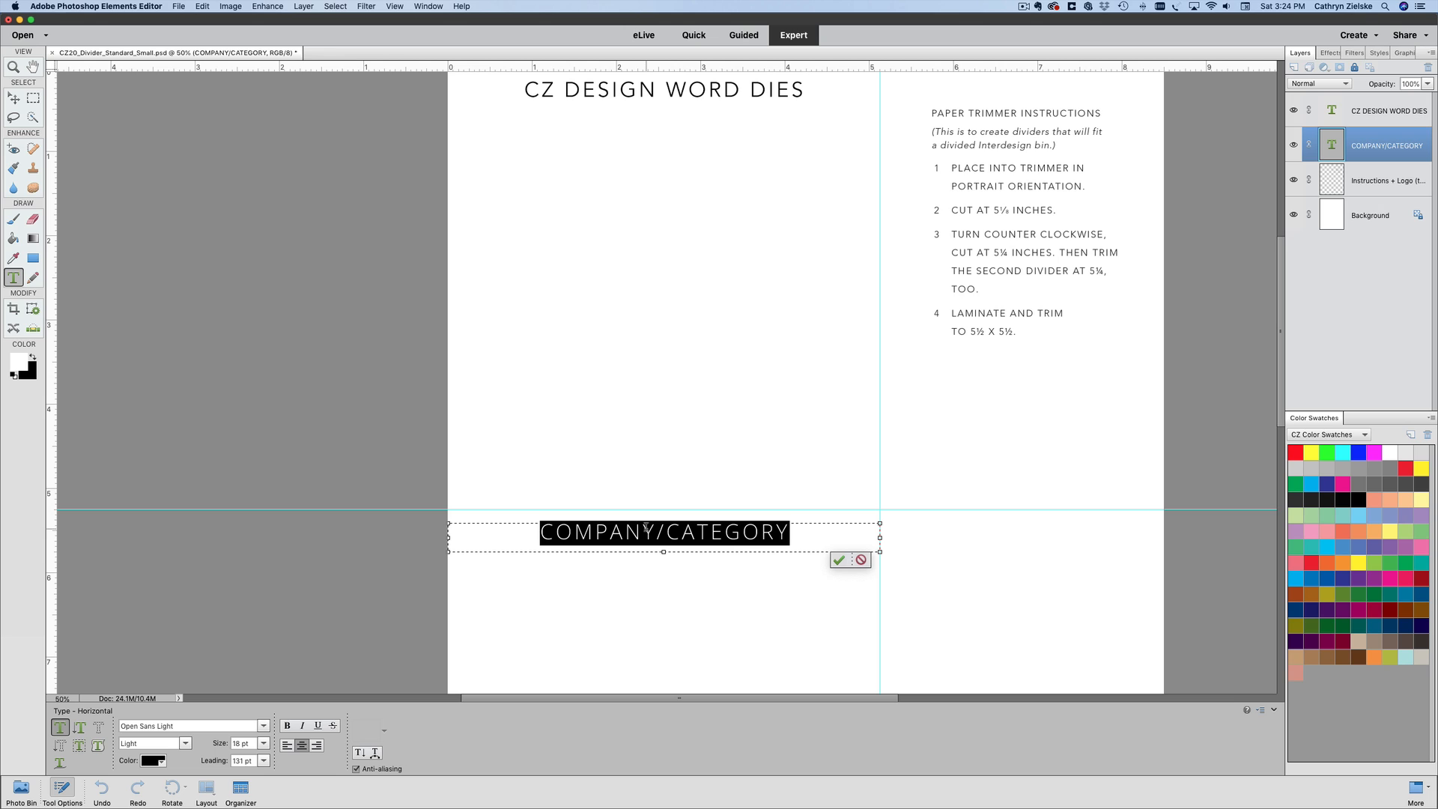
pyautogui.press('super+v')
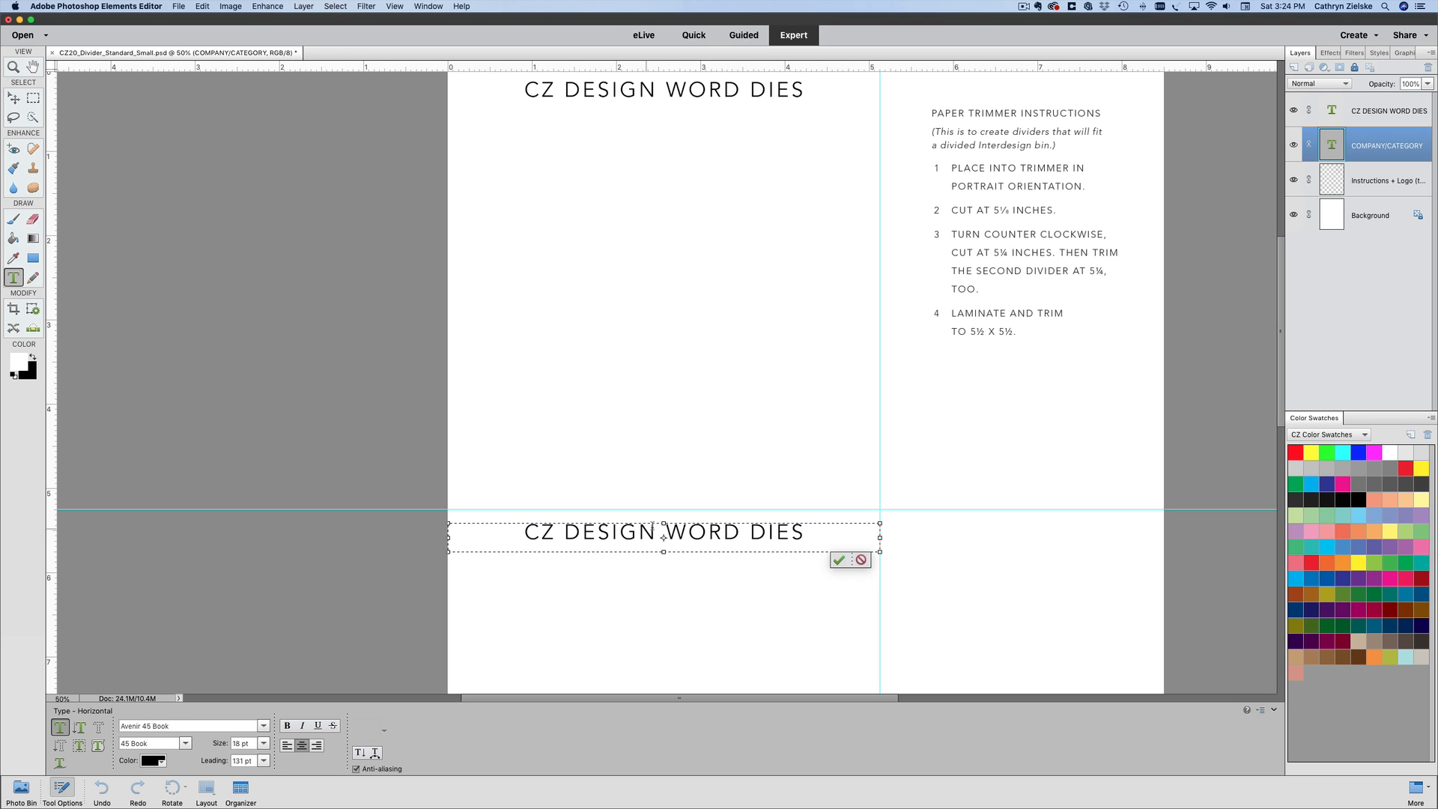
# - Change WORD DIES to SHAPE DIES in the lower heading, and commit the text edit
pyautogui.moveTo(664, 537); pyautogui.dragTo(802, 529)
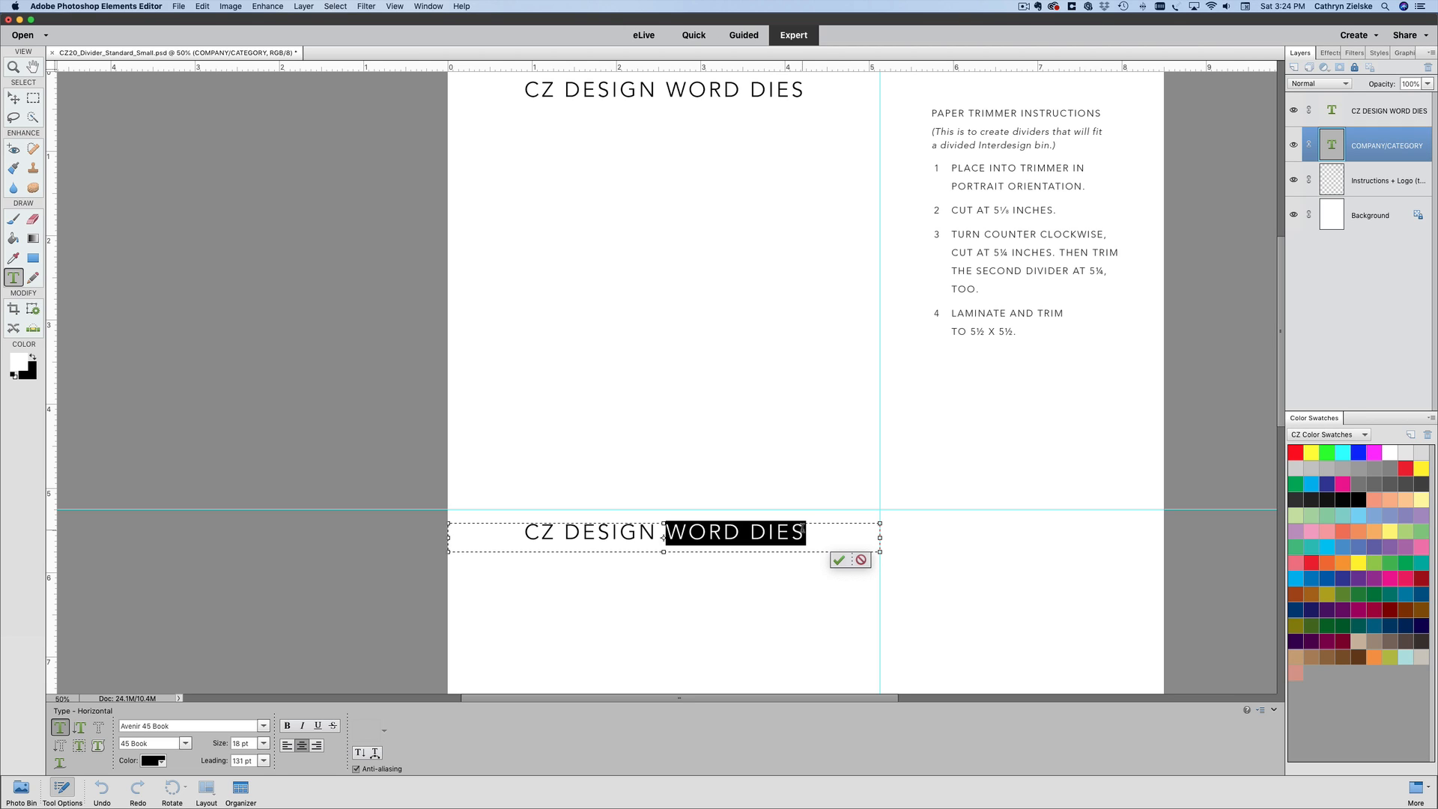
pyautogui.write('SHAPE DIES')
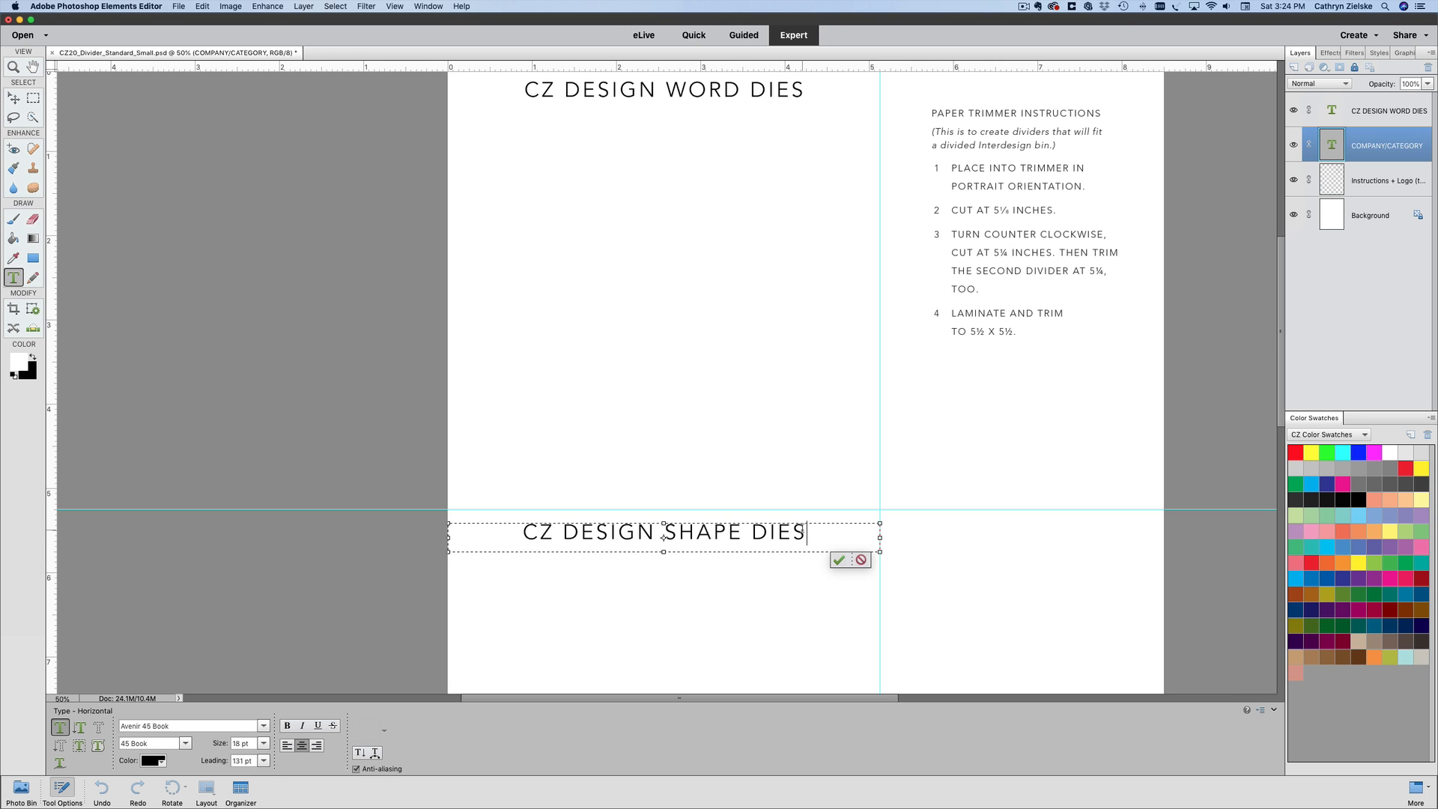
pyautogui.click(840, 561)
pyautogui.click(360, 391)
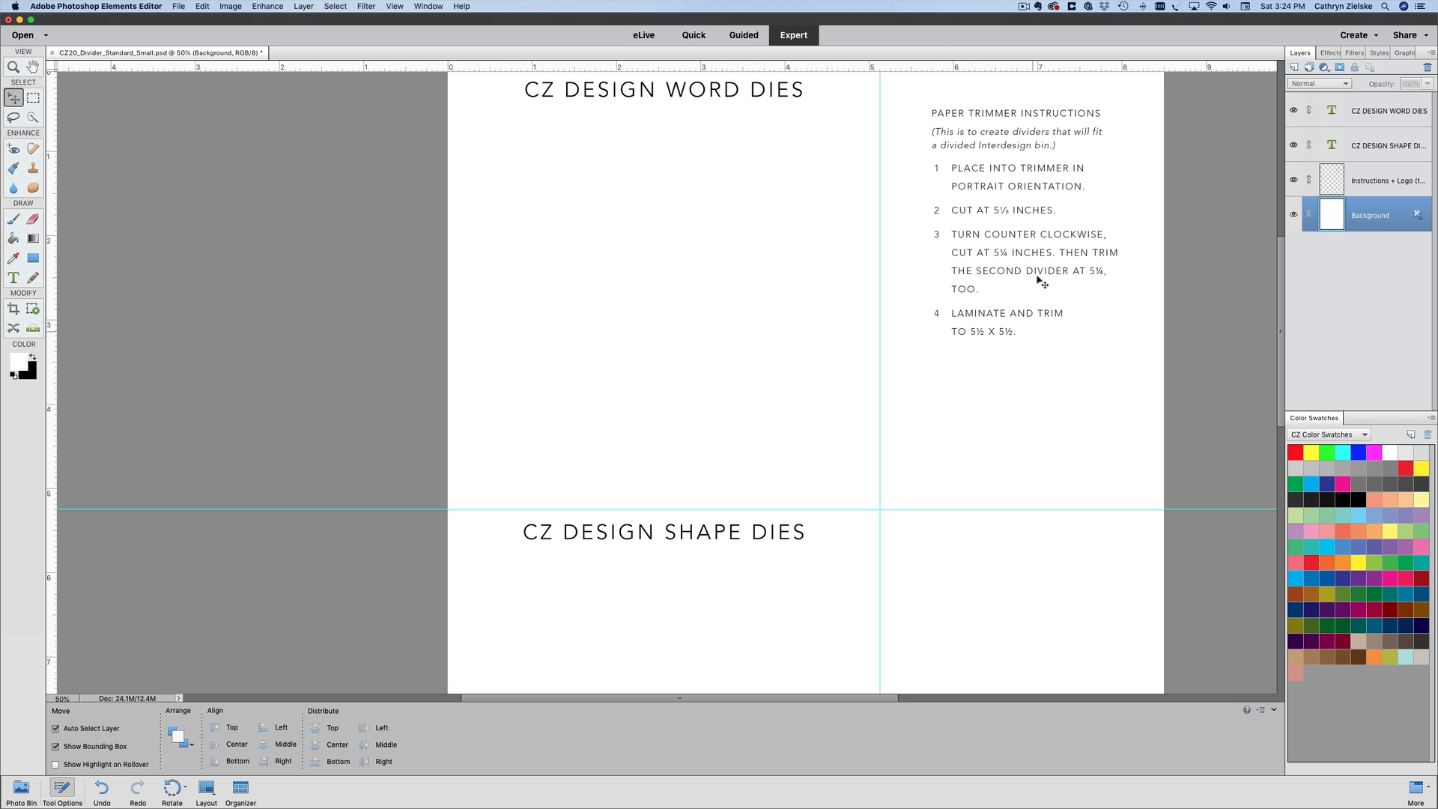
# - Hide the Instructions + Logo layer, show it again, and fit the whole page on screen
pyautogui.click(1293, 180)
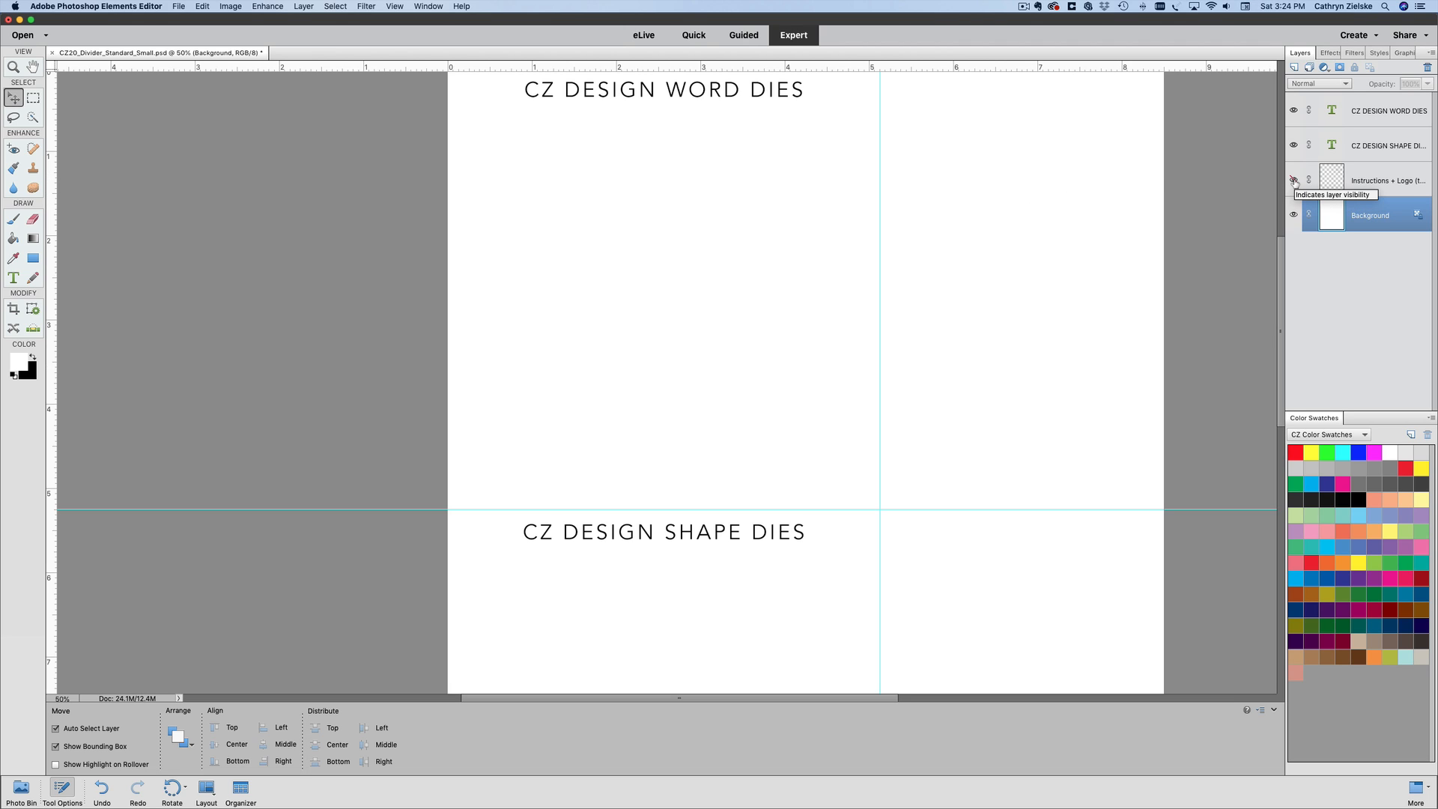
pyautogui.click(1293, 181)
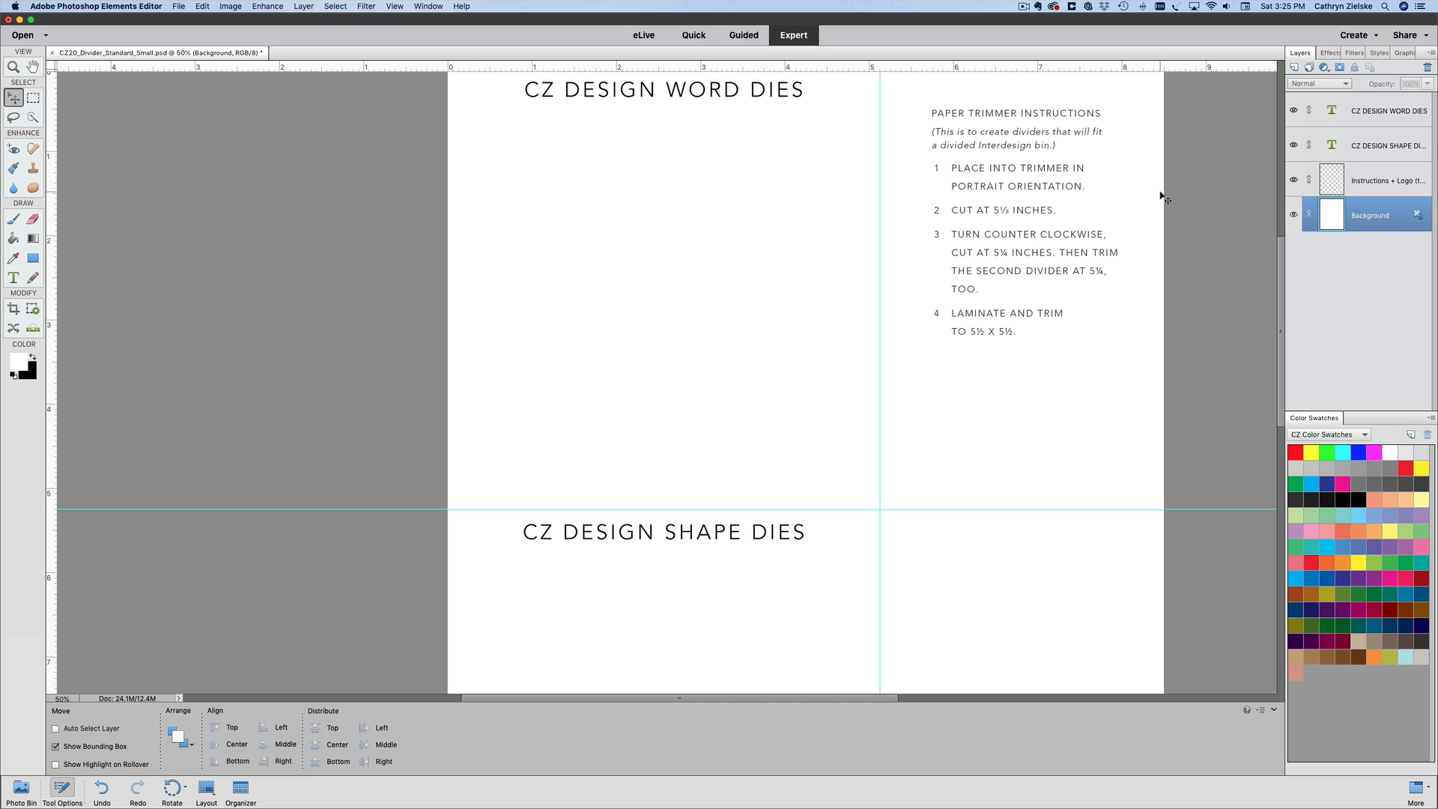
pyautogui.press('super+0')
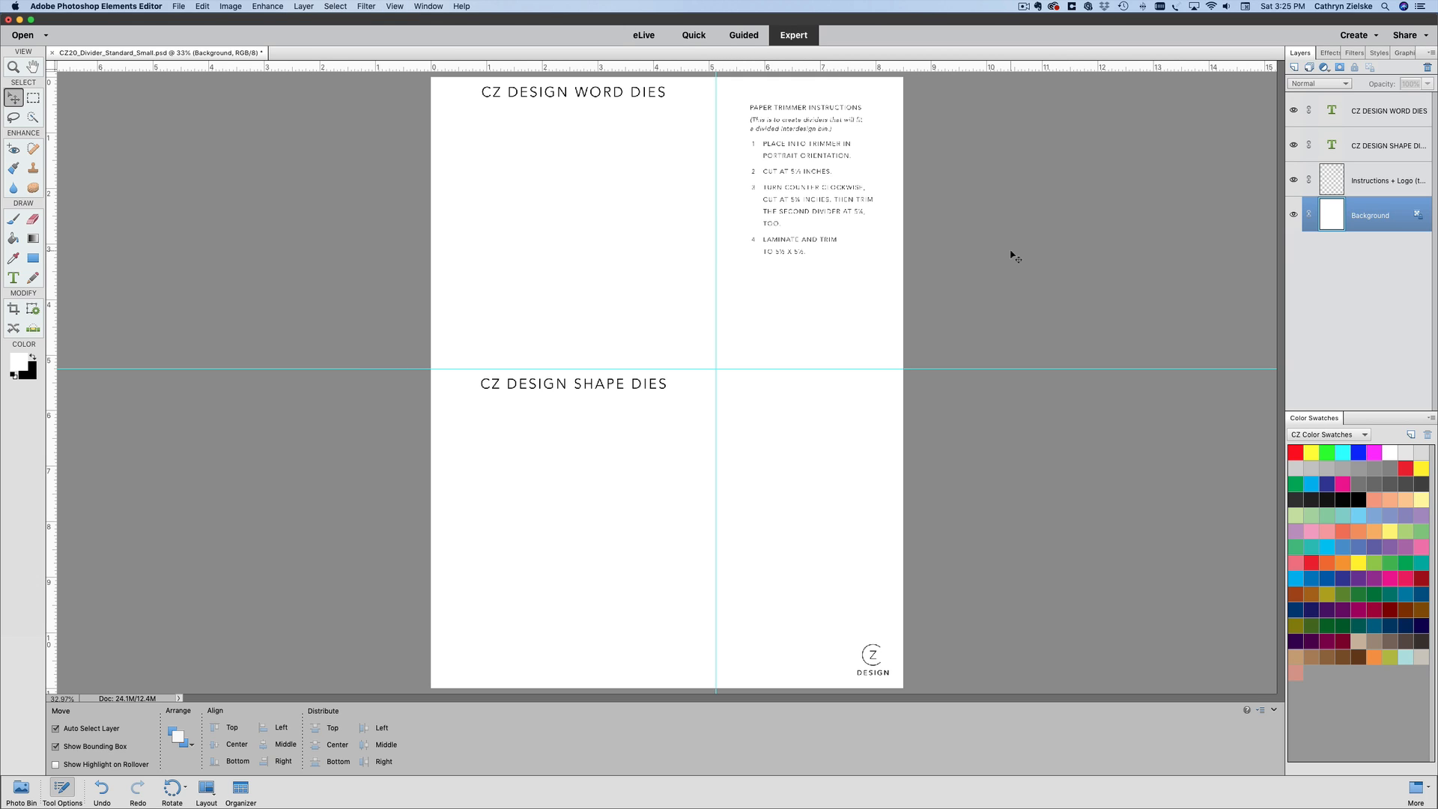